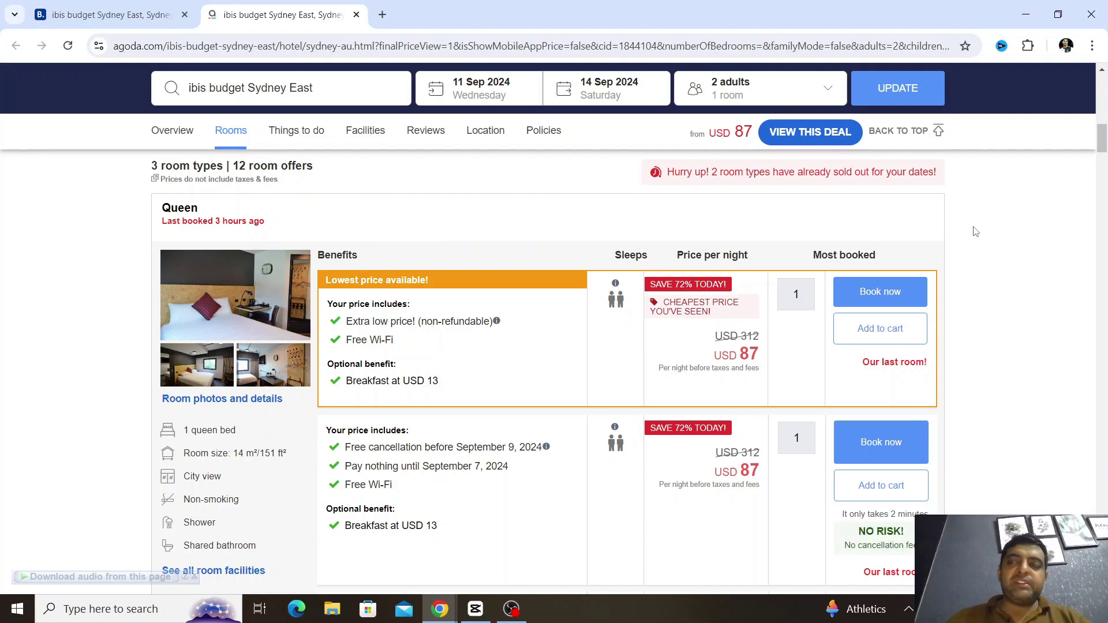
# Book the lowest-priced non-refundable Queen room offer at ibis budget Sydney East on Agoda
pyautogui.moveTo(1103, 148); pyautogui.dragTo(1105, 156)
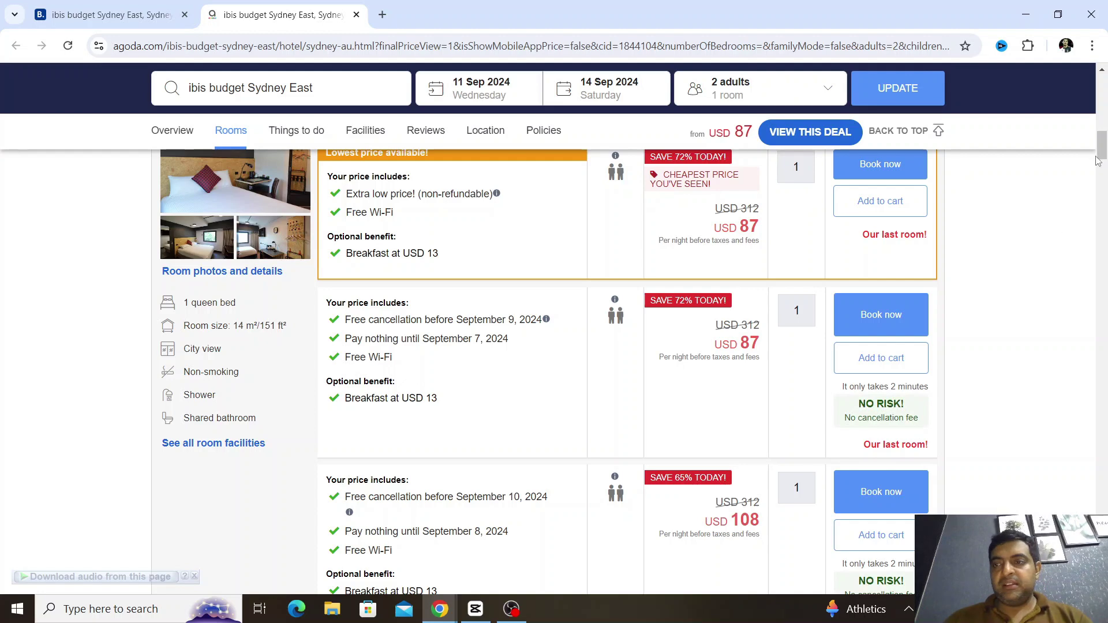
pyautogui.moveTo(1098, 161); pyautogui.dragTo(1102, 150)
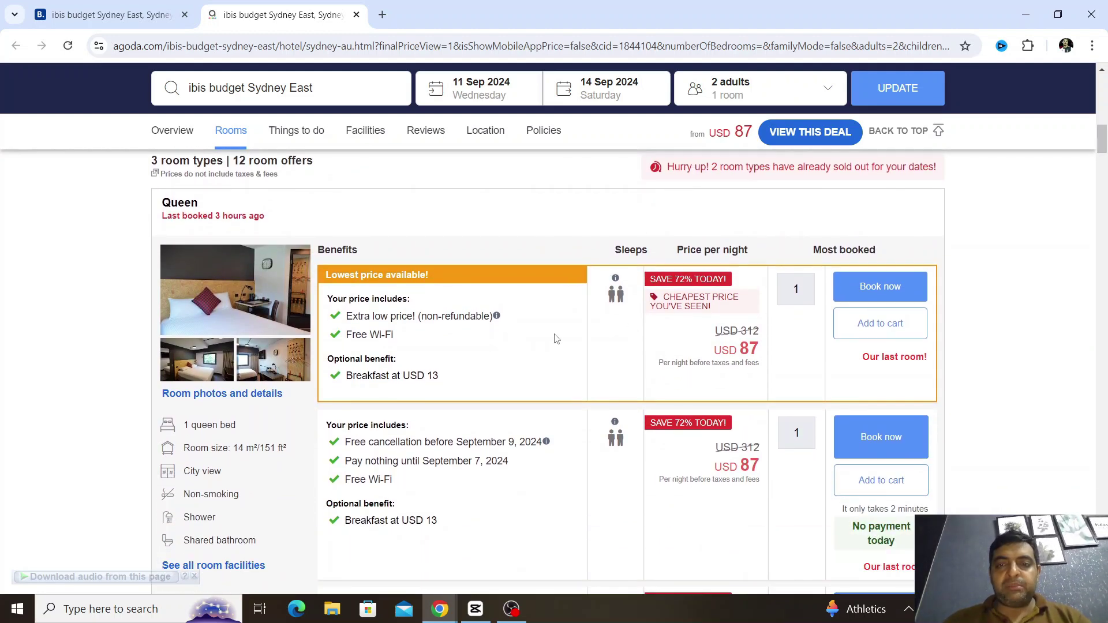
pyautogui.moveTo(664, 347)
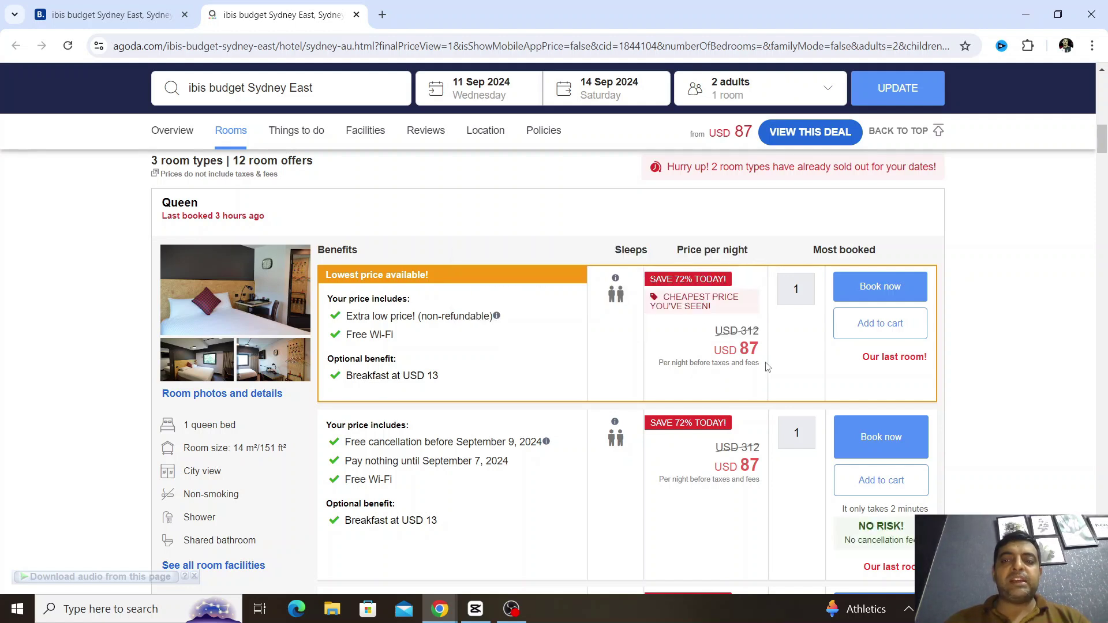
pyautogui.click(879, 287)
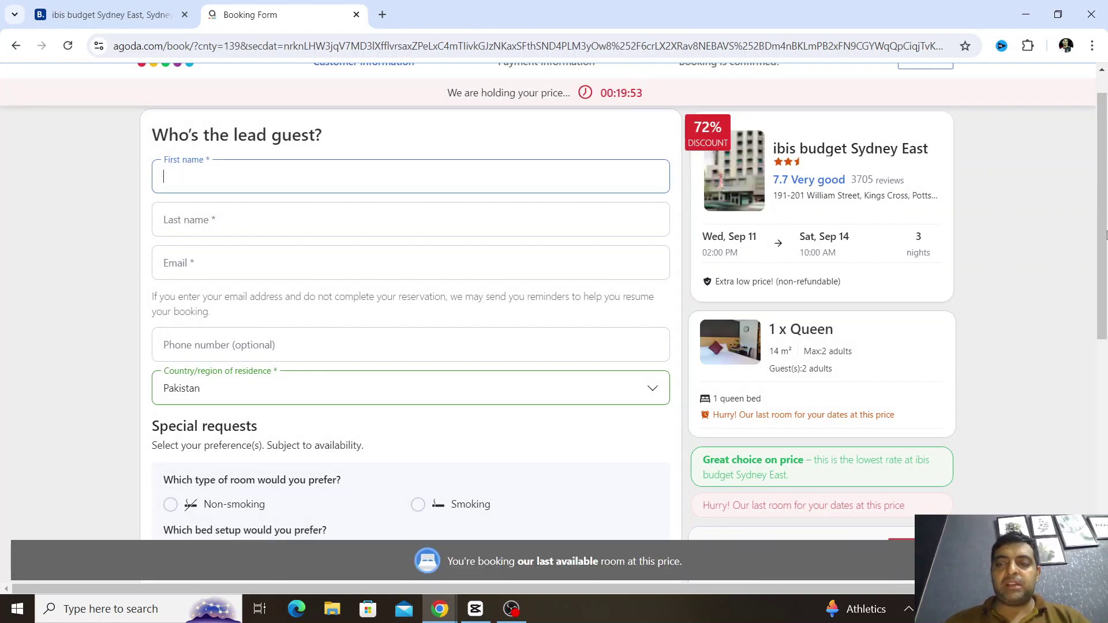
# Examine the lead guest form, special requests and total price for the stay on the Agoda booking page
pyautogui.scroll(-1, 1106, 213)
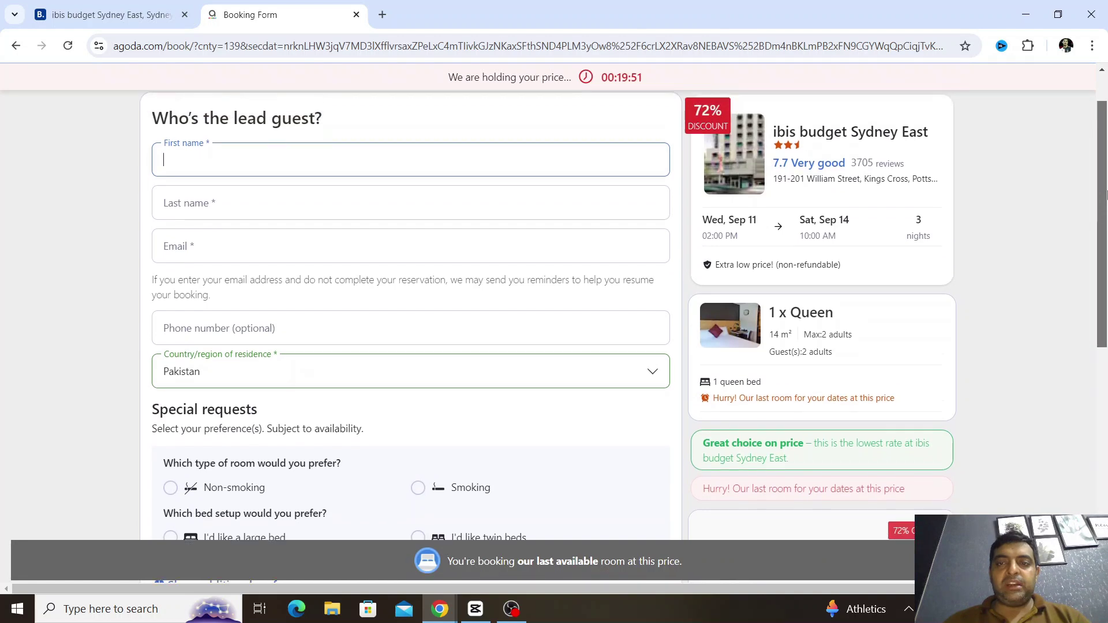
pyautogui.scroll(1, 1107, 196)
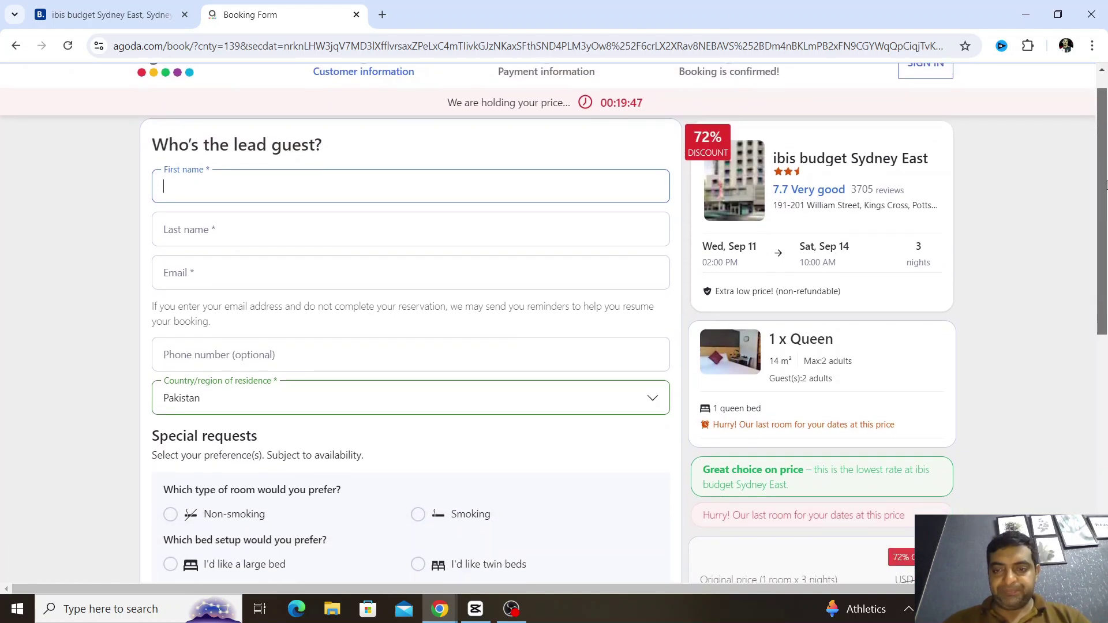
pyautogui.moveTo(1106, 180)
pyautogui.mouseDown()
pyautogui.moveTo(1106, 278)
pyautogui.moveTo(1106, 191)
pyautogui.moveTo(1105, 202)
pyautogui.mouseUp()
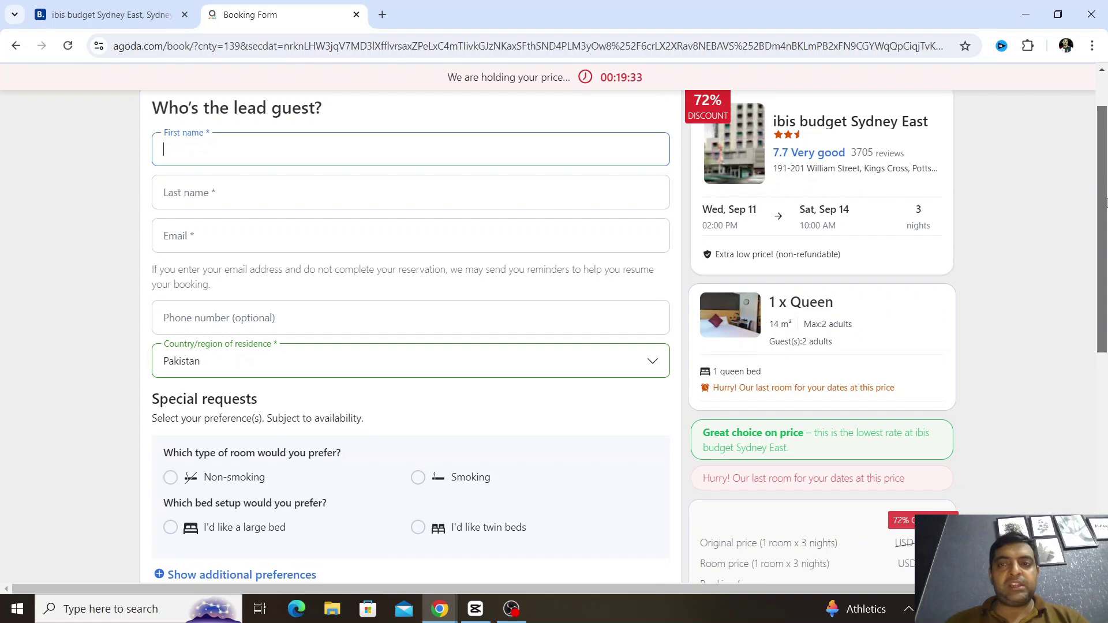
pyautogui.moveTo(1106, 202); pyautogui.dragTo(1103, 233)
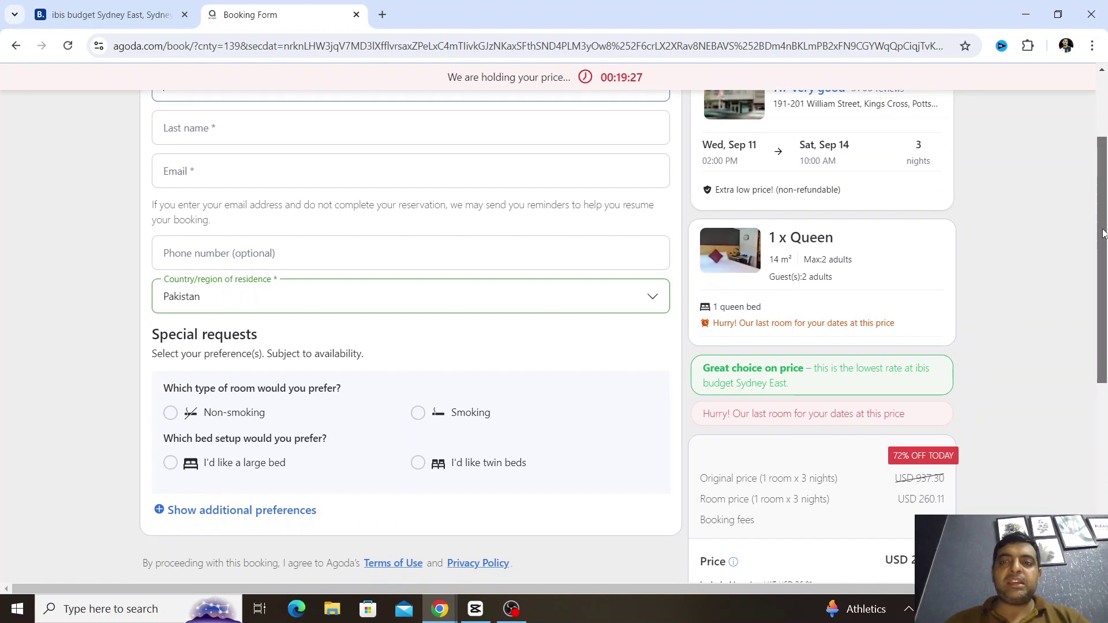
pyautogui.moveTo(1103, 233); pyautogui.dragTo(1103, 344)
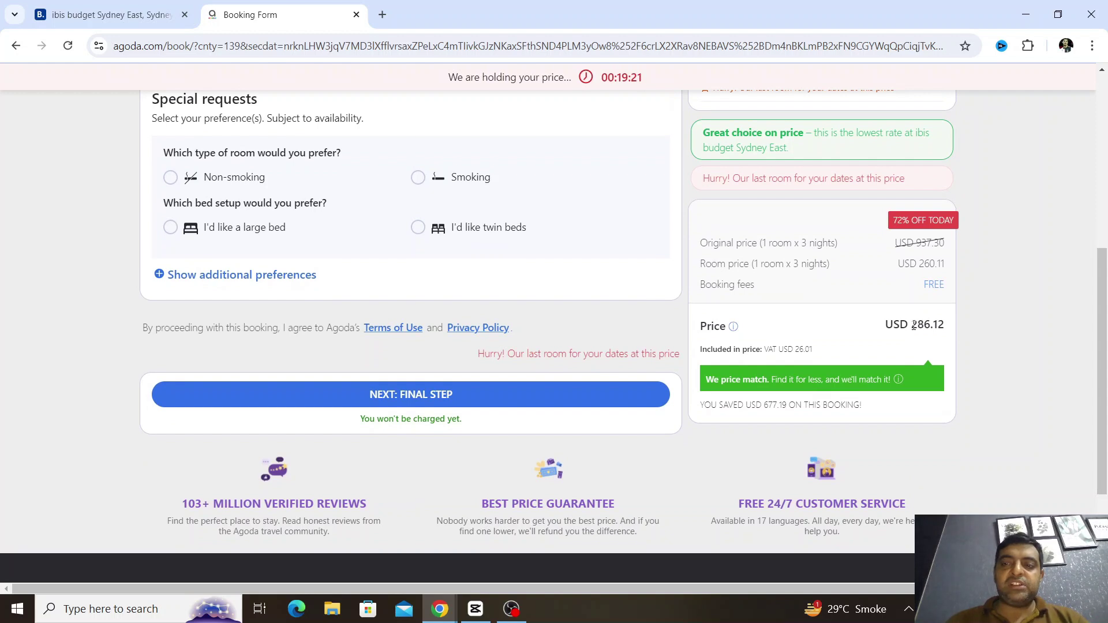
pyautogui.moveTo(913, 325); pyautogui.dragTo(946, 328)
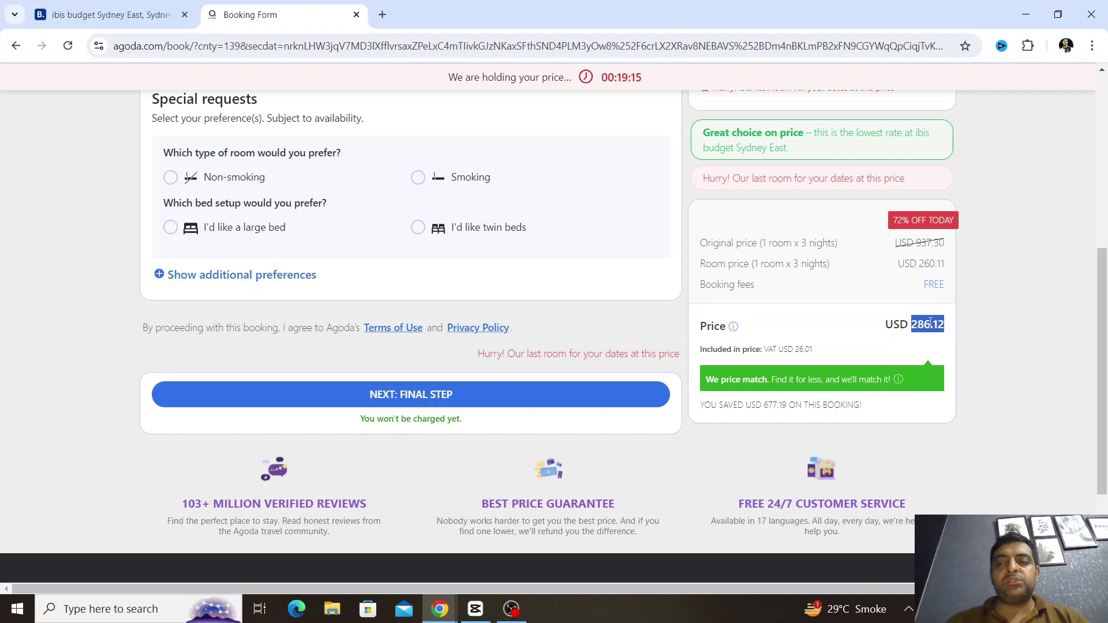
pyautogui.click(1003, 307)
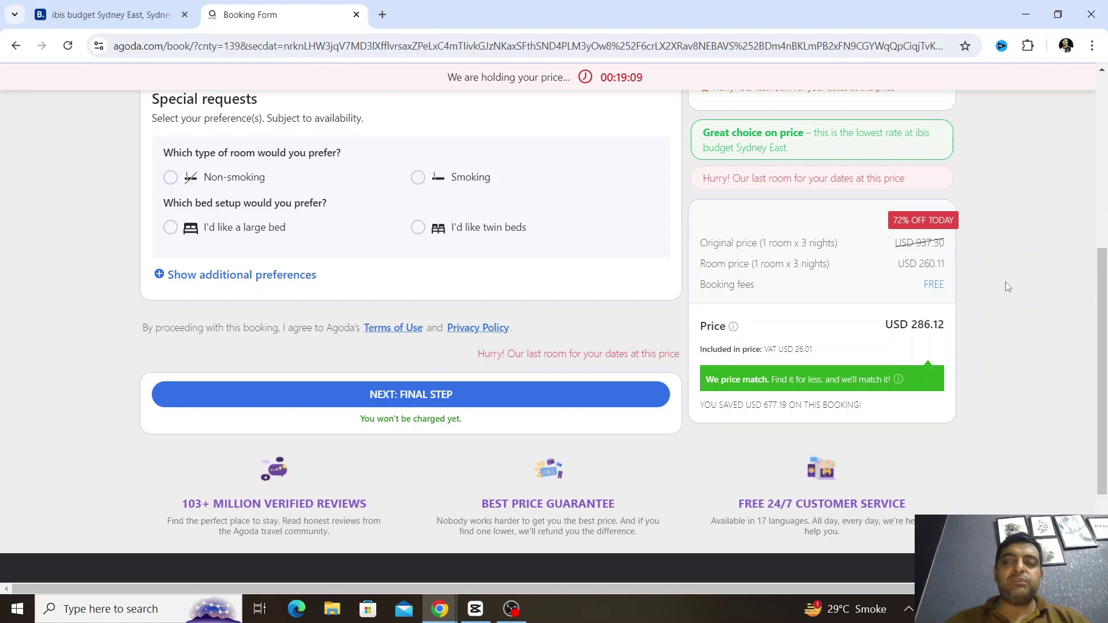
# Open Calculator and multiply the Agoda total of 286.12 by 278 to convert it to PKR
pyautogui.press('super')
pyautogui.write('calcul')
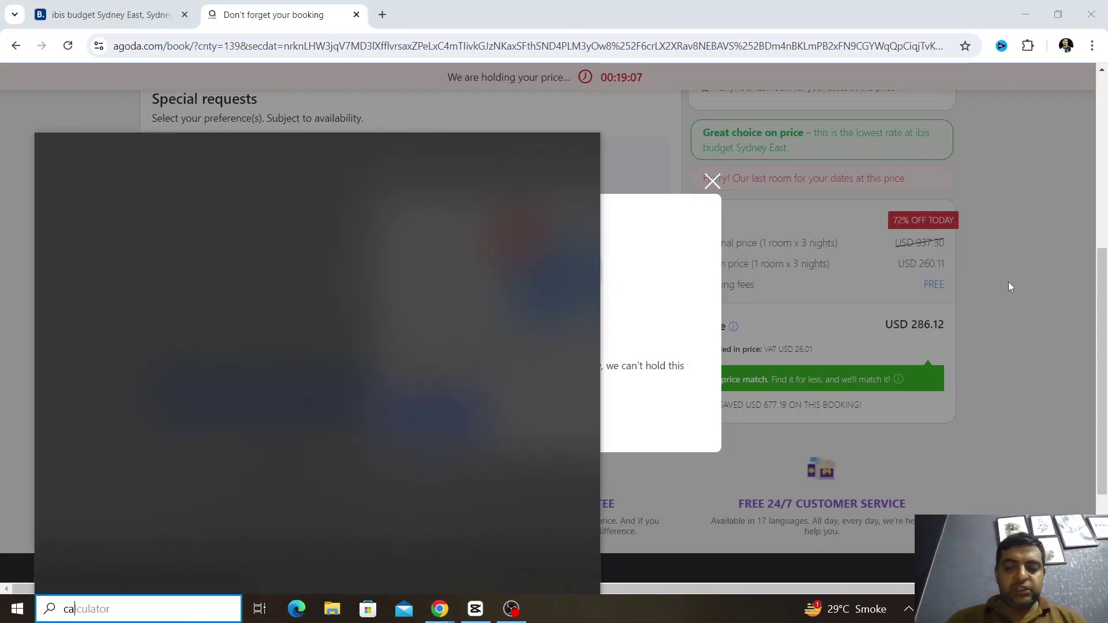
pyautogui.press('Return')
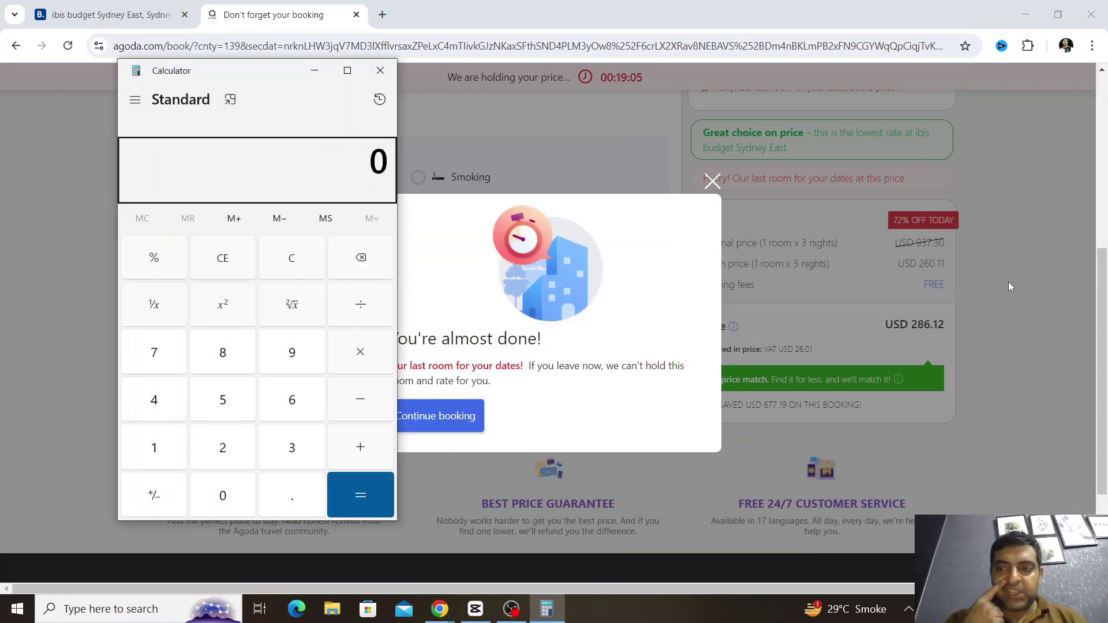
pyautogui.write('28')
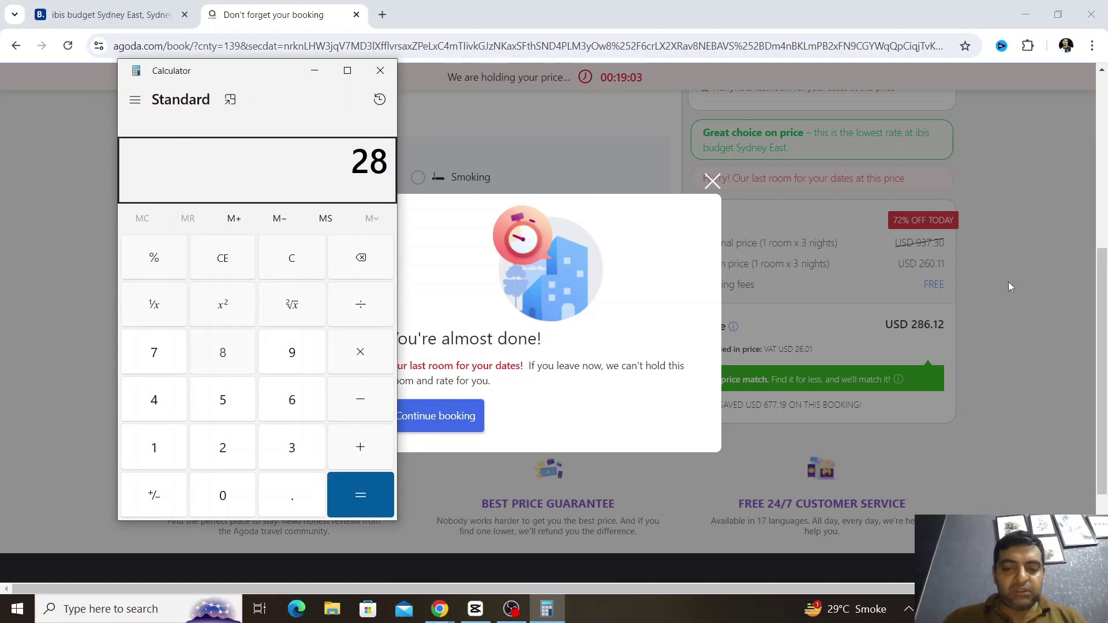
pyautogui.write('6.')
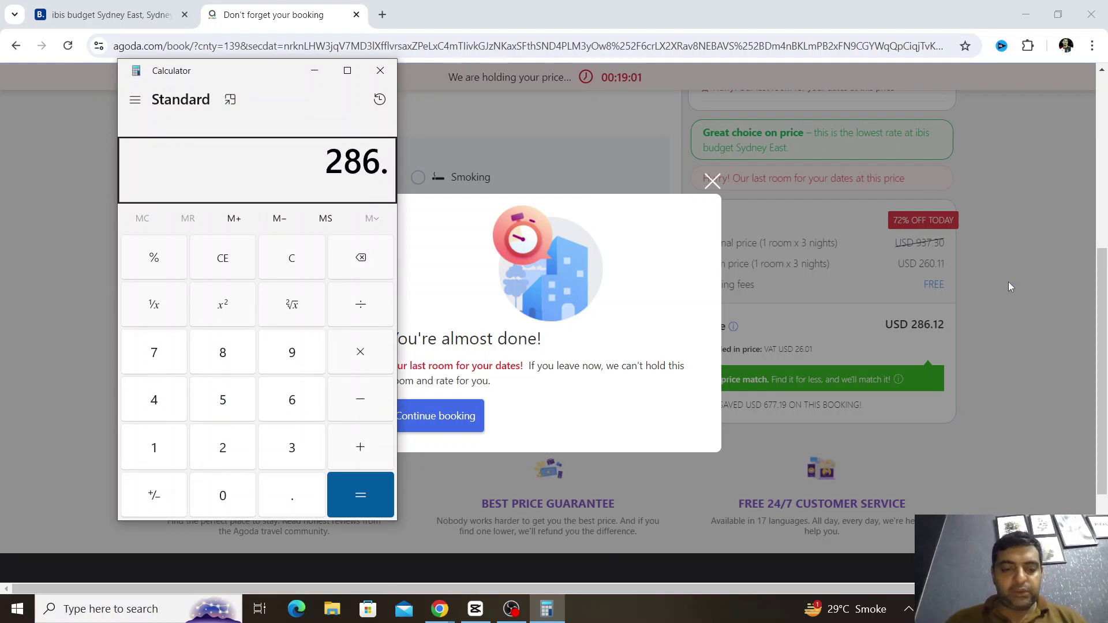
pyautogui.write('12*')
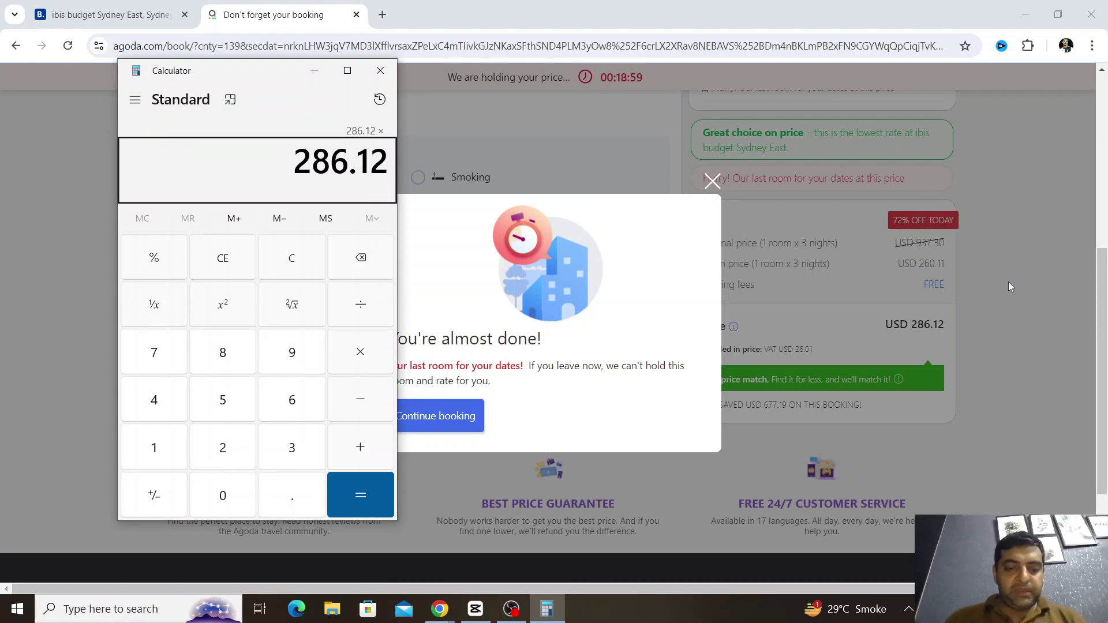
pyautogui.write('278')
pyautogui.press('Return')
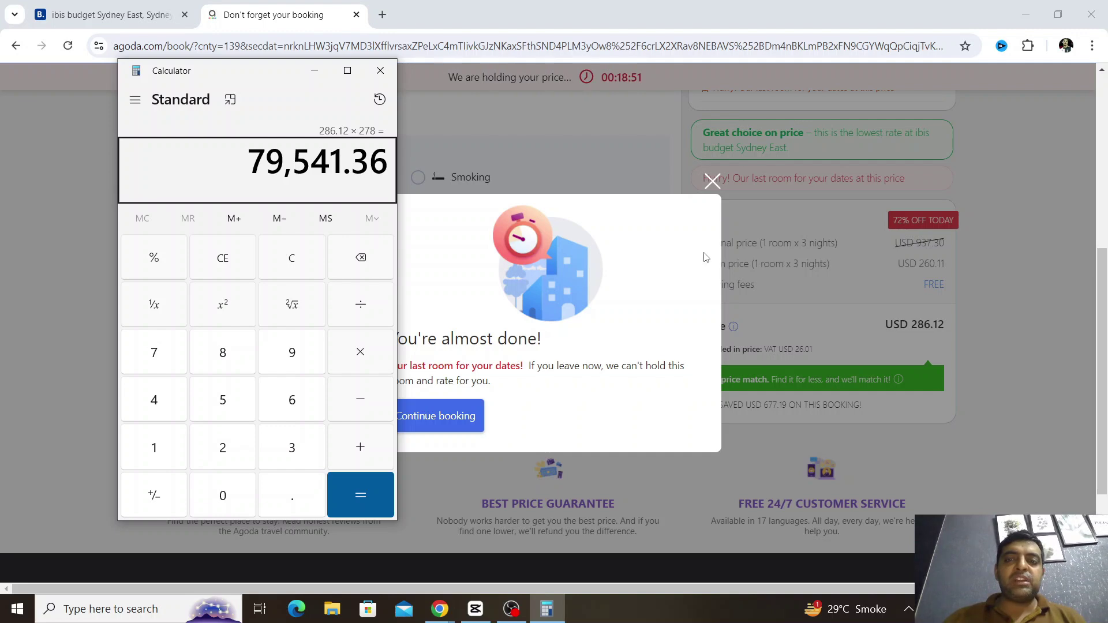
# Dismiss the Agoda booking reminder and compare the converted total with the Queen Room price on Booking.com
pyautogui.click(714, 183)
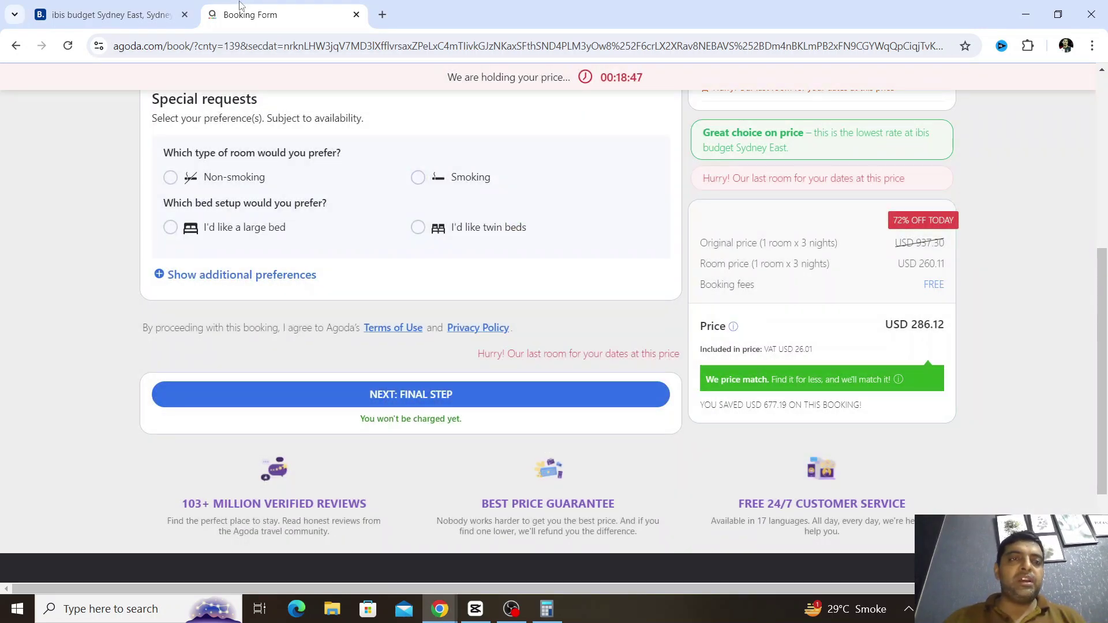
pyautogui.click(154, 5)
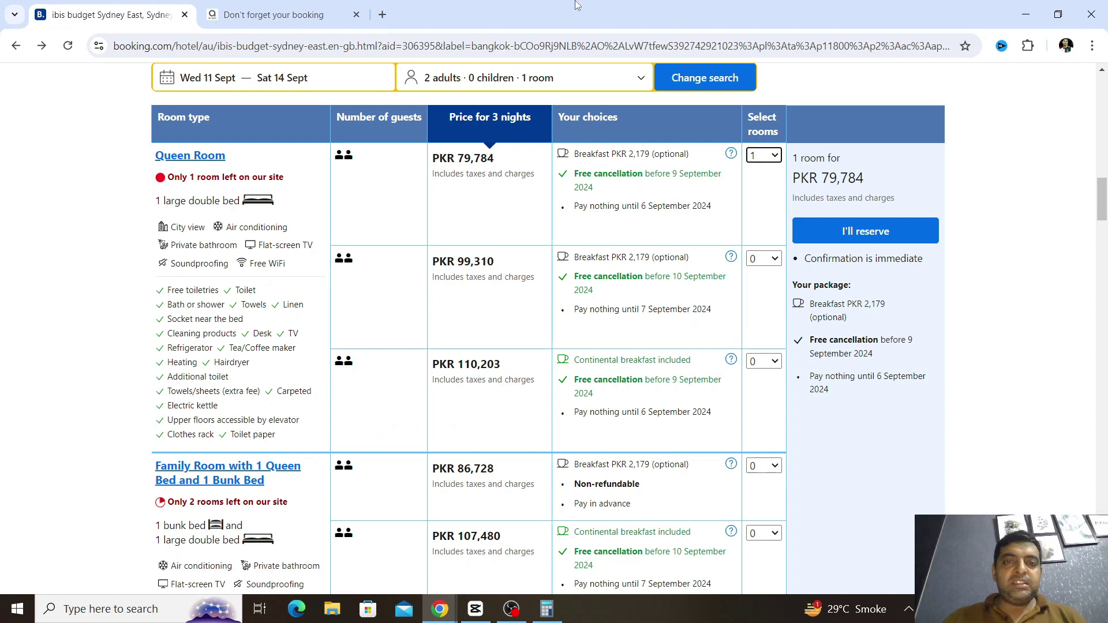
pyautogui.hotkey('alt', 'Tab')
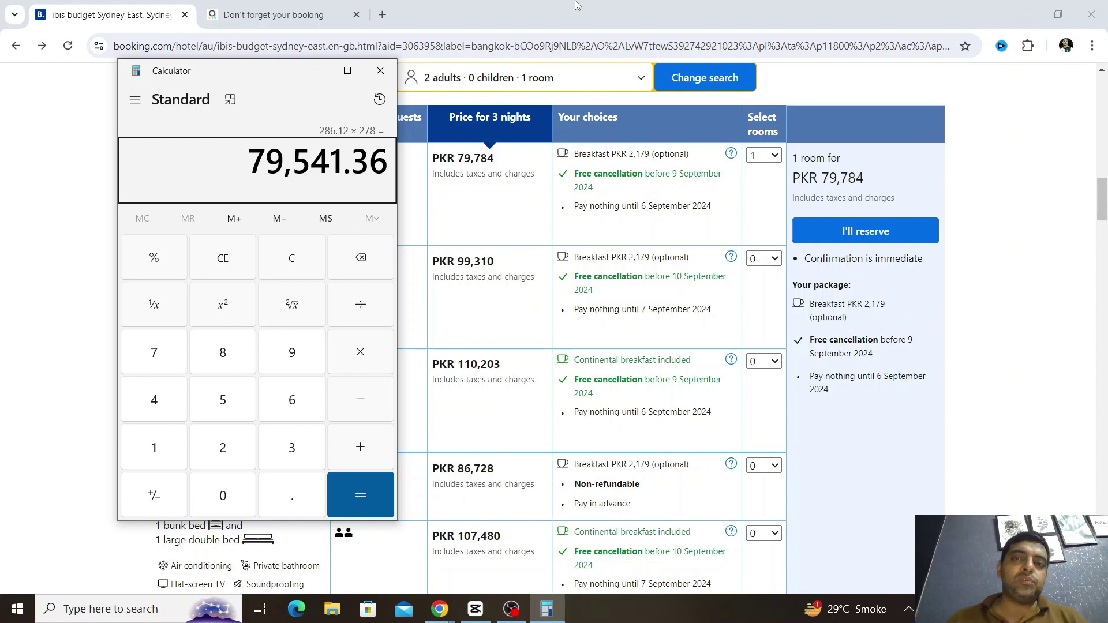
pyautogui.hotkey('alt', 'Tab')
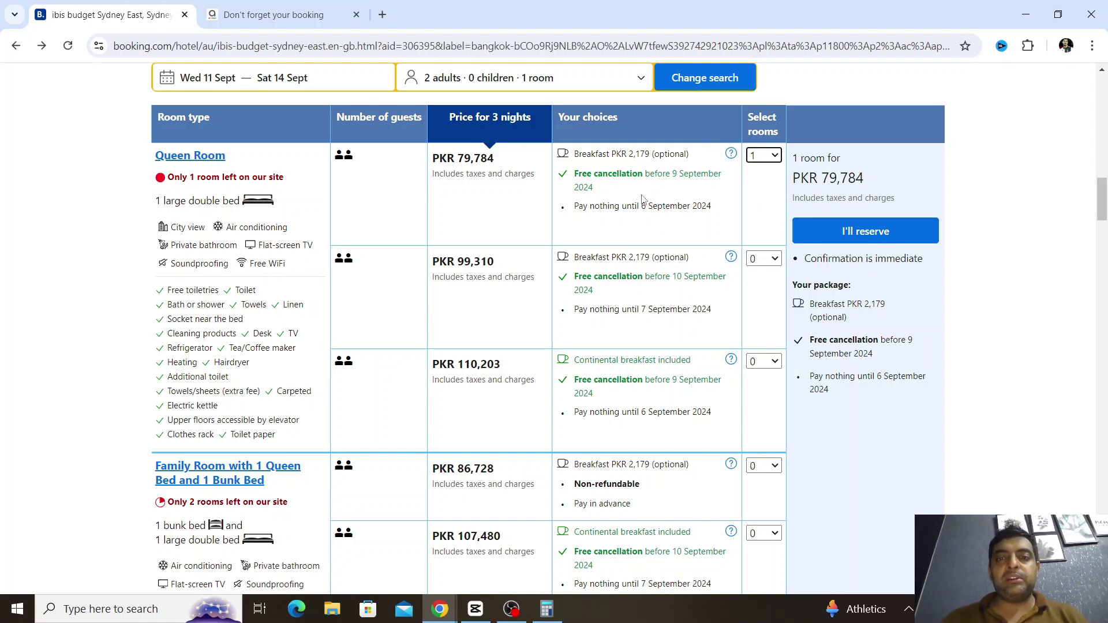
# Reserve the selected Queen Room on Booking.com and proceed to the guest details form
pyautogui.click(860, 234)
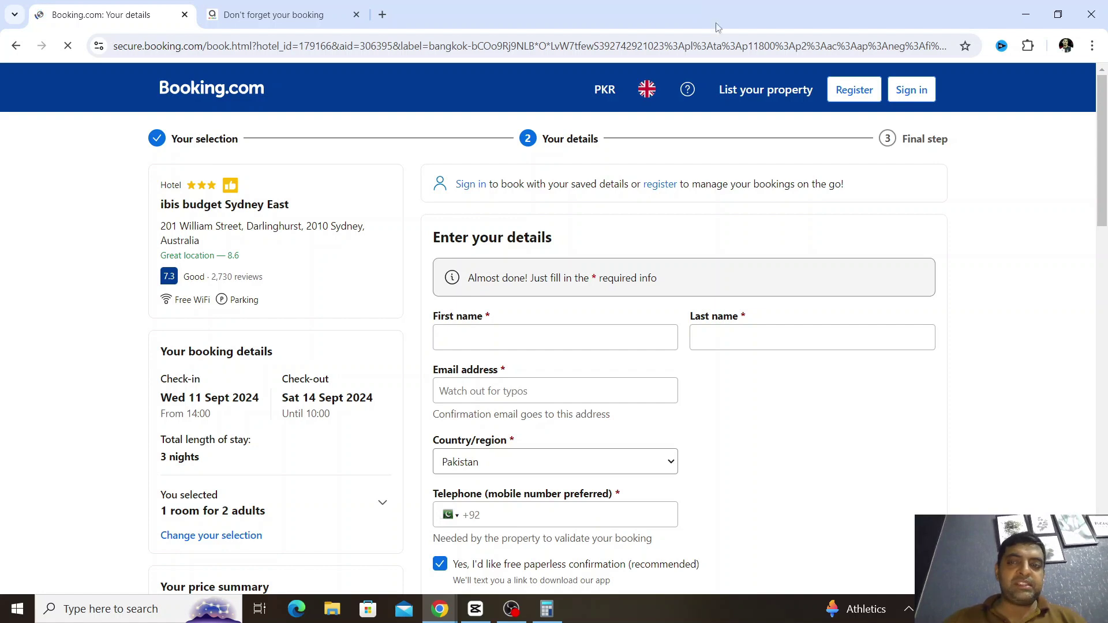
pyautogui.moveTo(1101, 115)
pyautogui.mouseDown()
pyautogui.moveTo(1102, 153)
pyautogui.moveTo(1105, 133)
pyautogui.mouseUp()
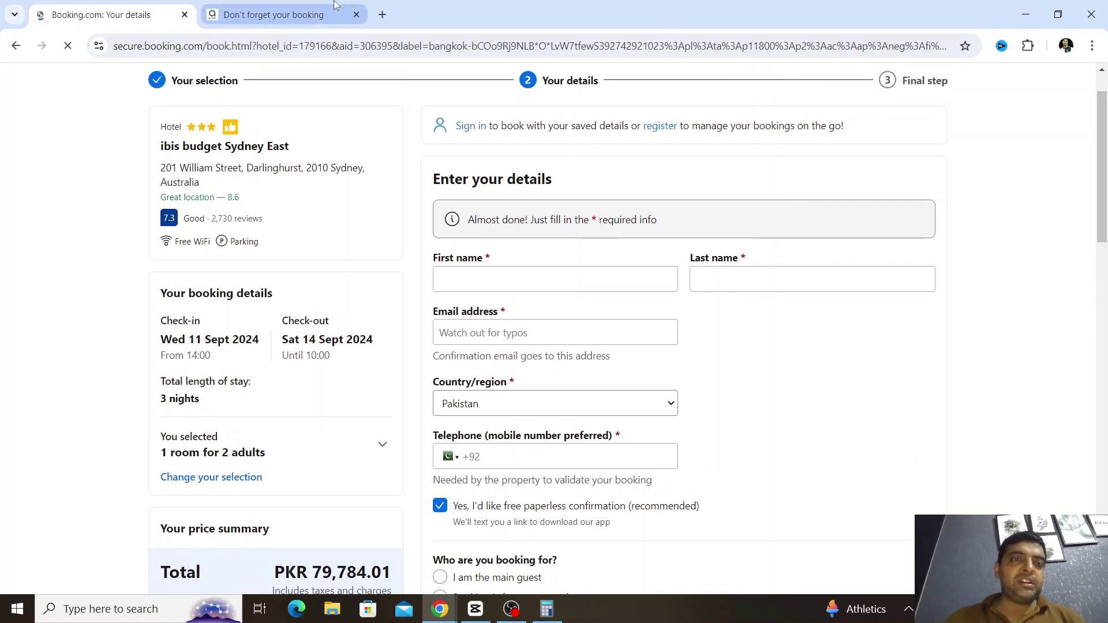
# Compare the Agoda booking form with the Booking.com details page, checking the latter's price information and cancellation cost
pyautogui.click(297, 6)
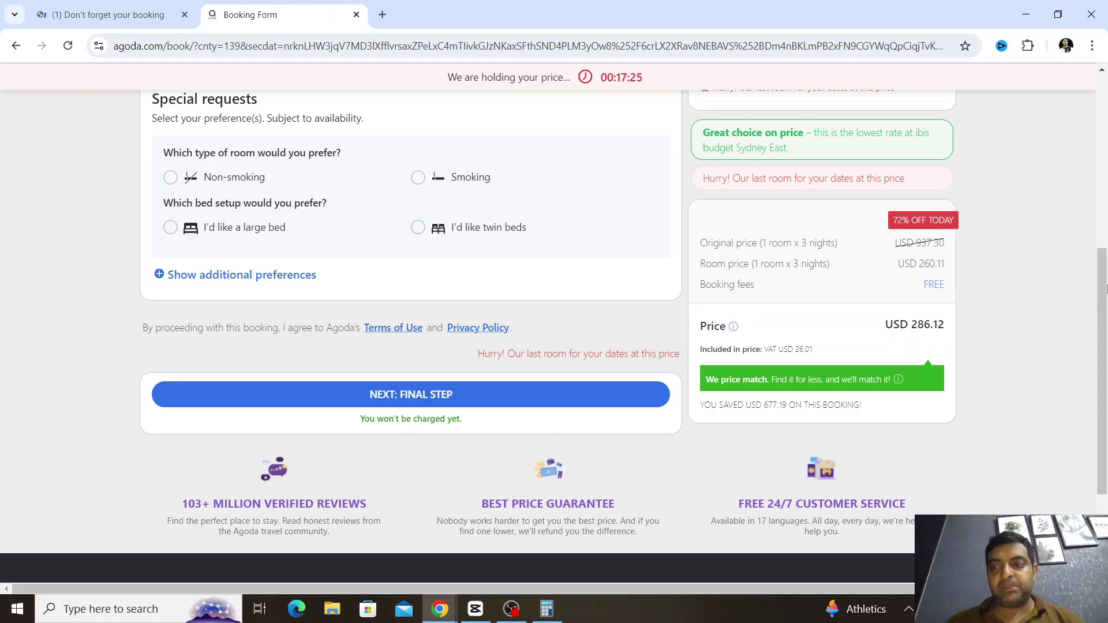
pyautogui.scroll(5, 1105, 288)
pyautogui.click(51, 5)
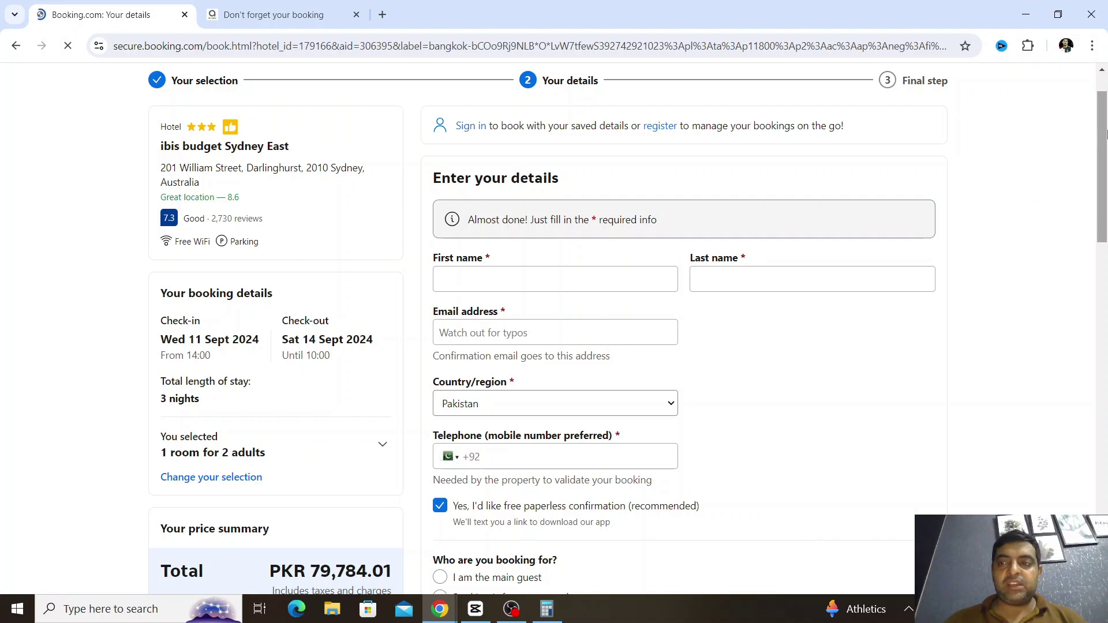
pyautogui.moveTo(1103, 134); pyautogui.dragTo(1103, 155)
pyautogui.moveTo(1105, 155); pyautogui.dragTo(1105, 308)
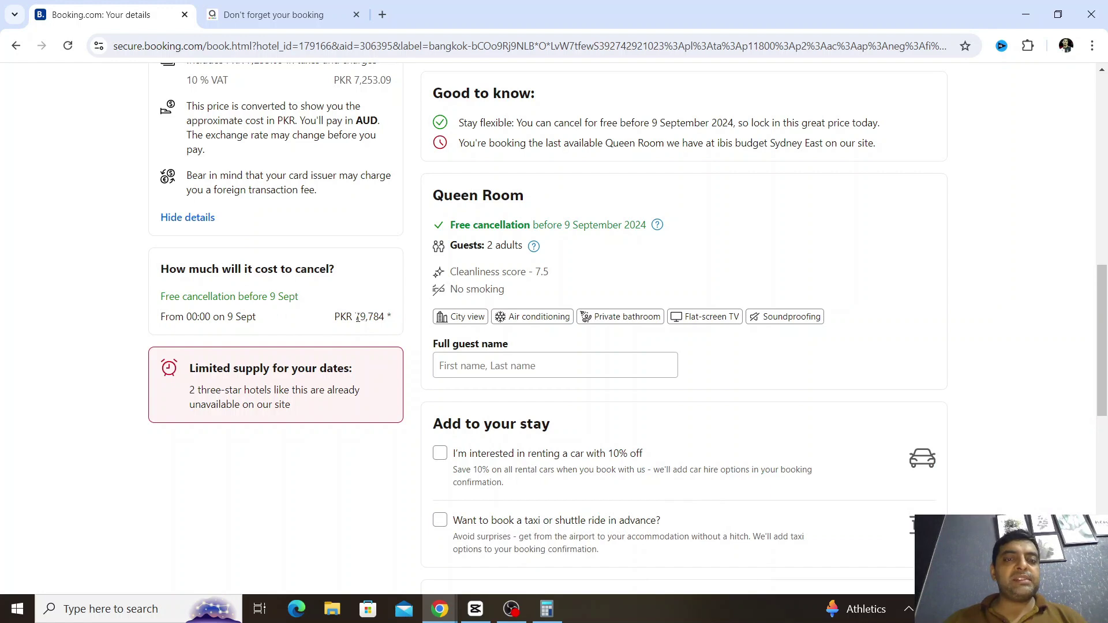
pyautogui.moveTo(356, 317); pyautogui.dragTo(385, 317)
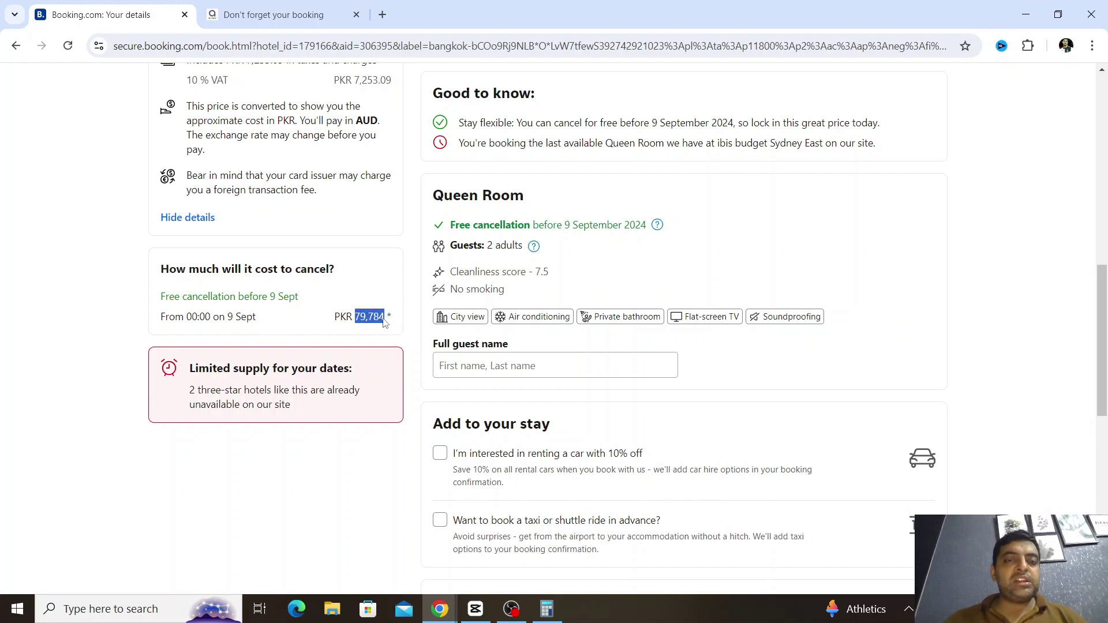
pyautogui.click(381, 259)
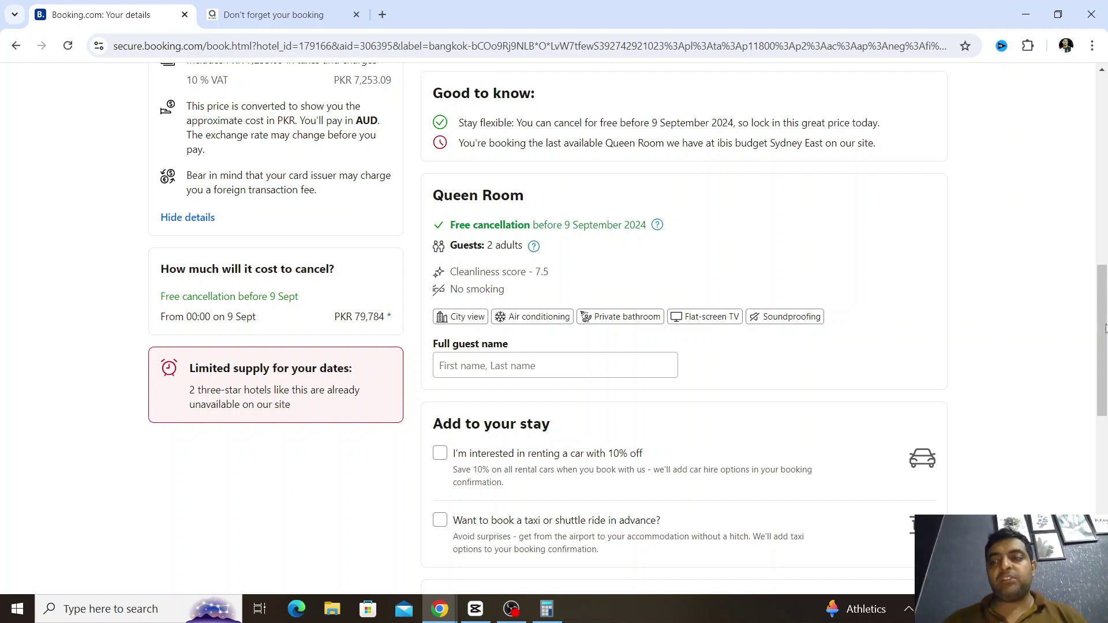
# Fill in the guest's first name, last name and email address on the Booking.com details form
pyautogui.moveTo(1105, 326); pyautogui.dragTo(1106, 183)
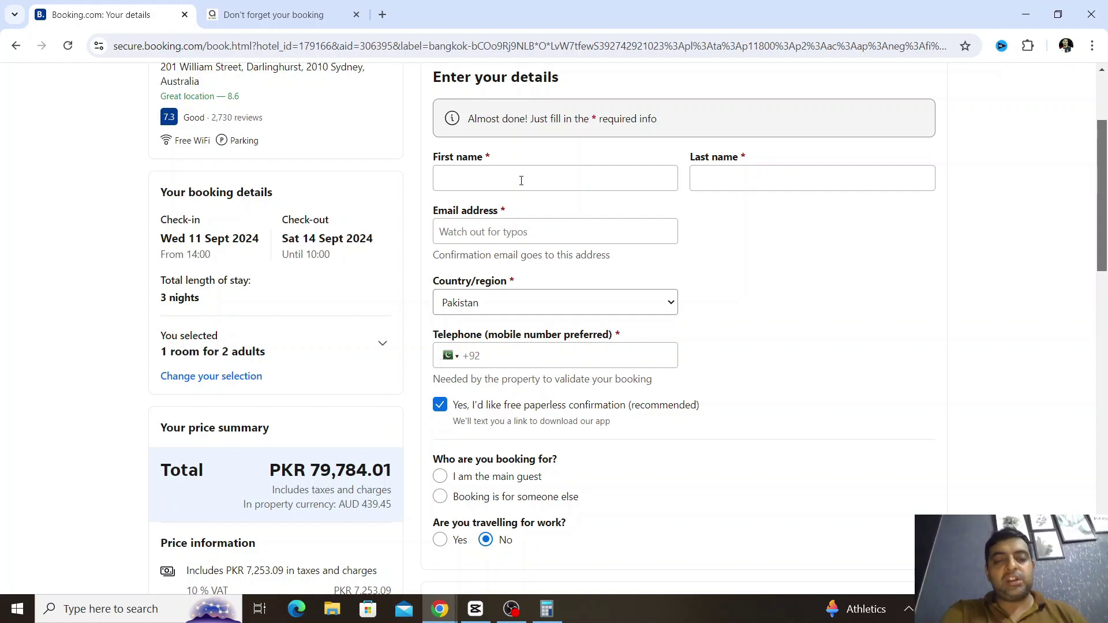
pyautogui.click(521, 181)
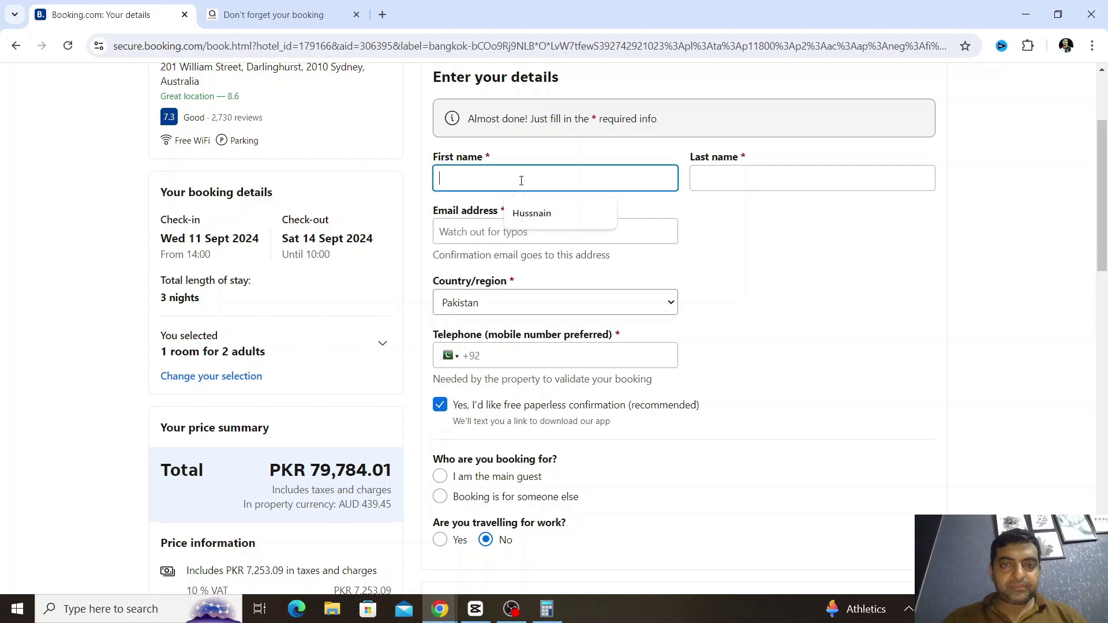
pyautogui.click(534, 215)
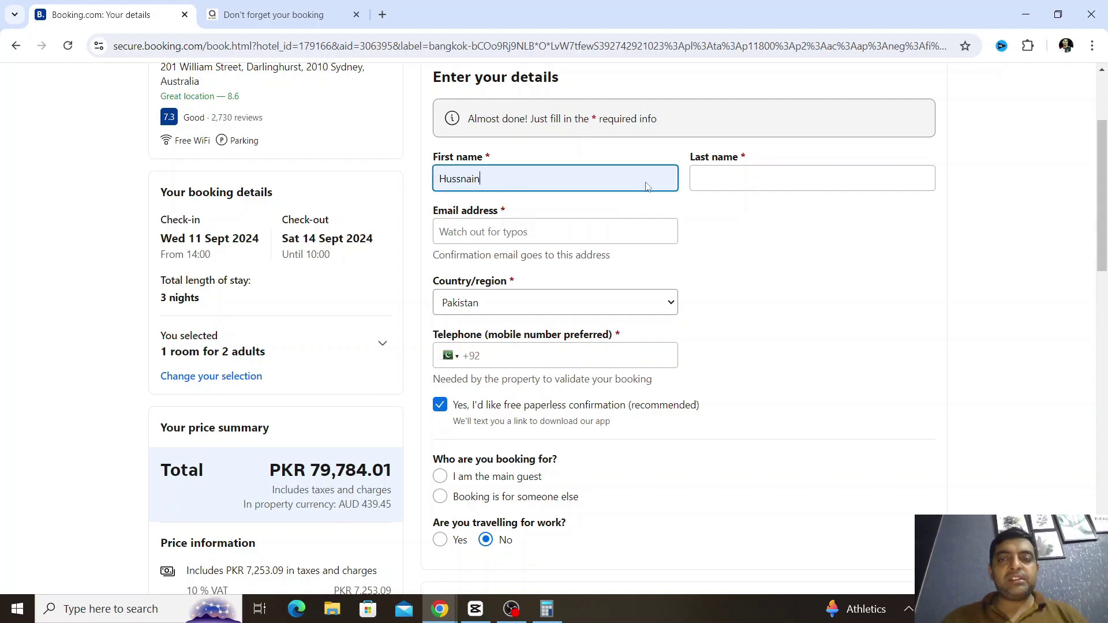
pyautogui.click(728, 190)
pyautogui.write('Ali')
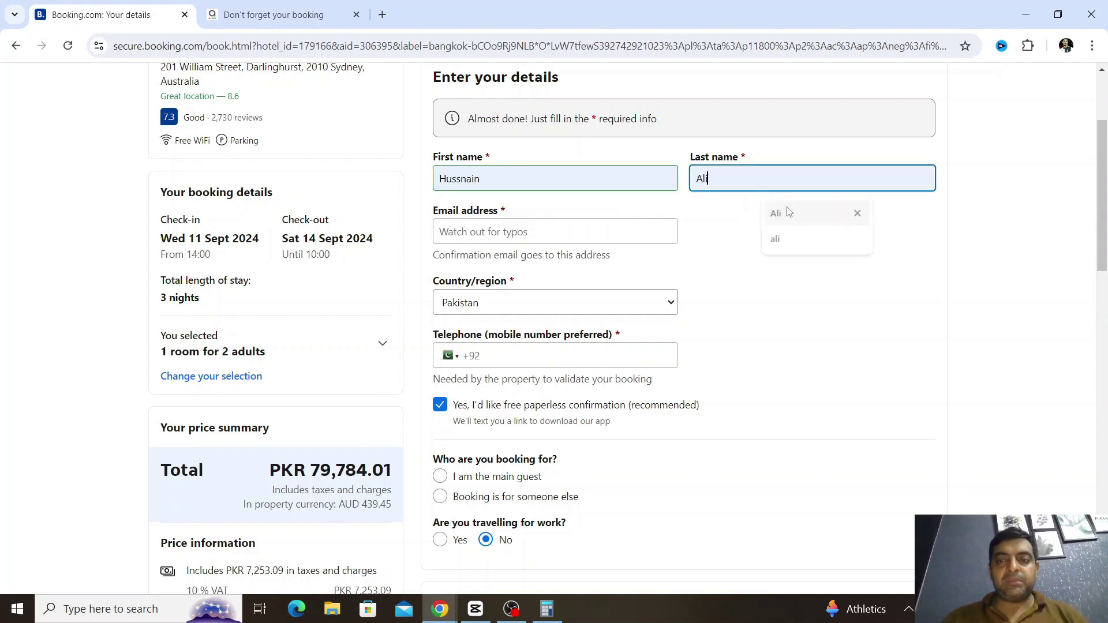
pyautogui.click(789, 211)
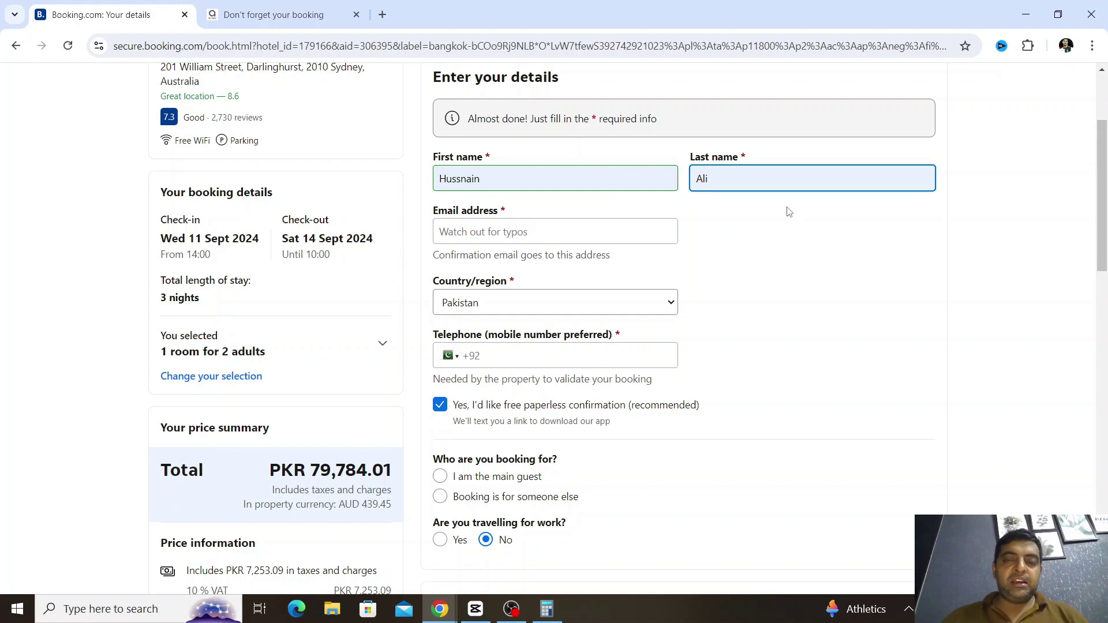
pyautogui.click(547, 233)
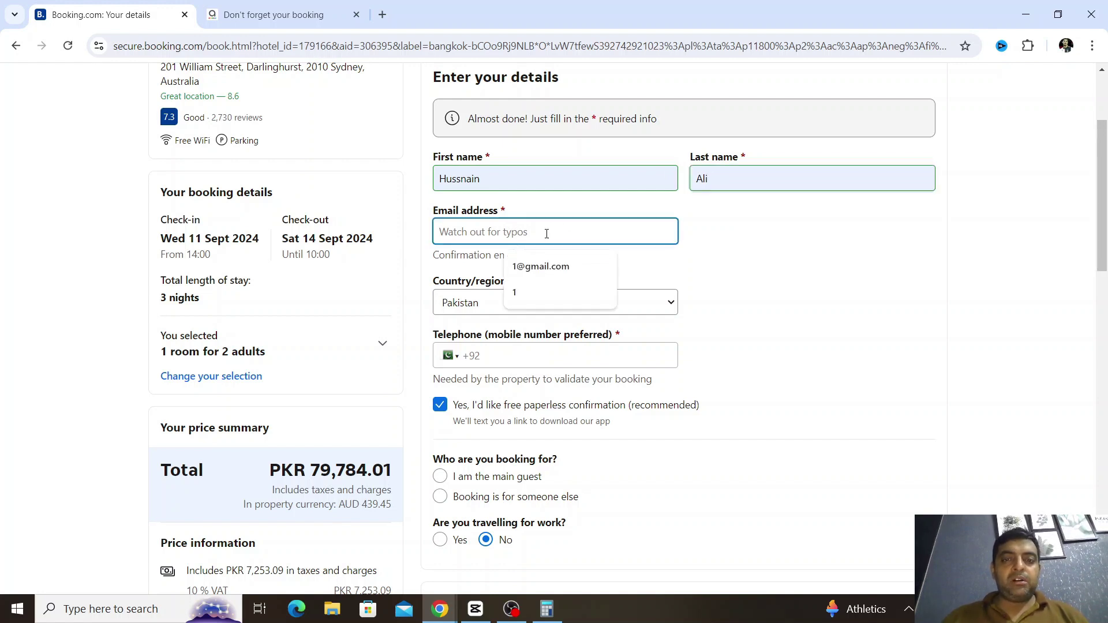
pyautogui.click(541, 268)
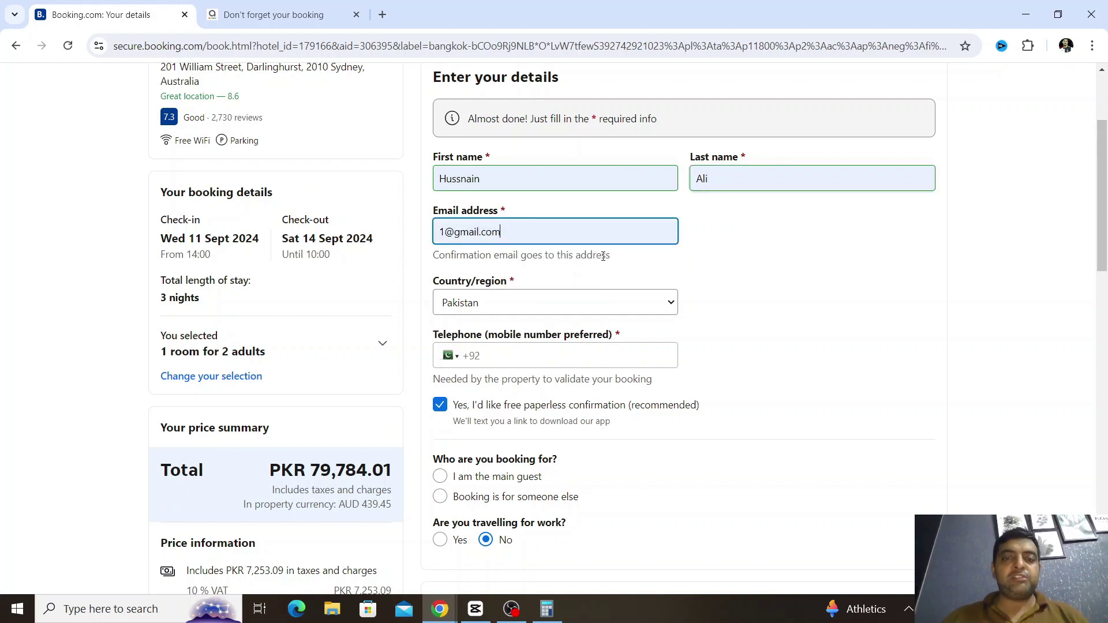
# Commit the guest's email address entry in the details form
pyautogui.click(732, 276)
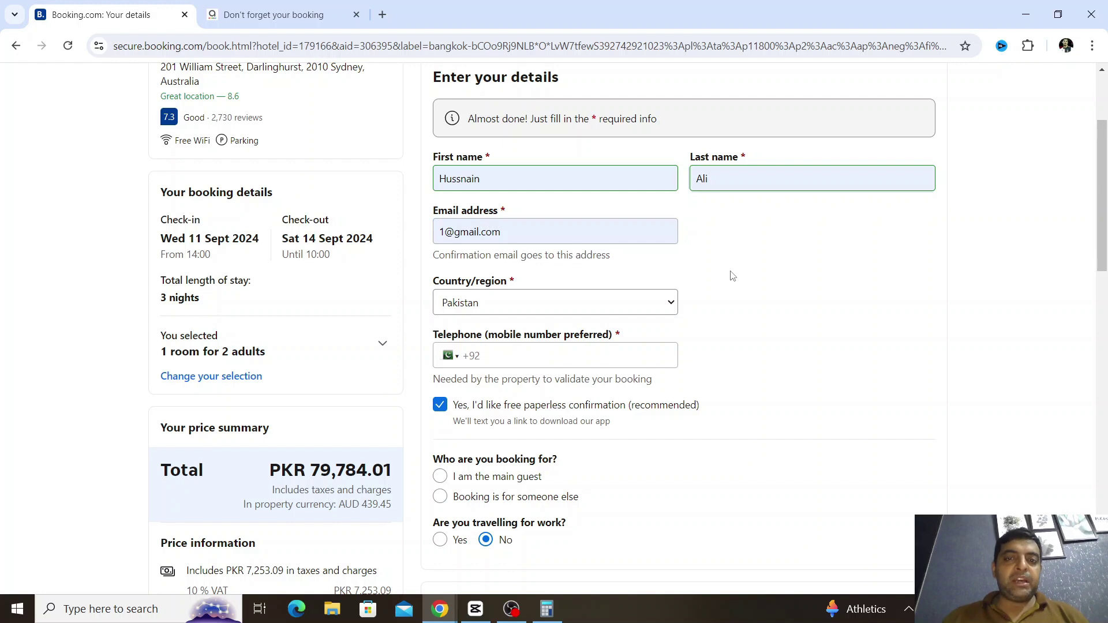
pyautogui.click(554, 238)
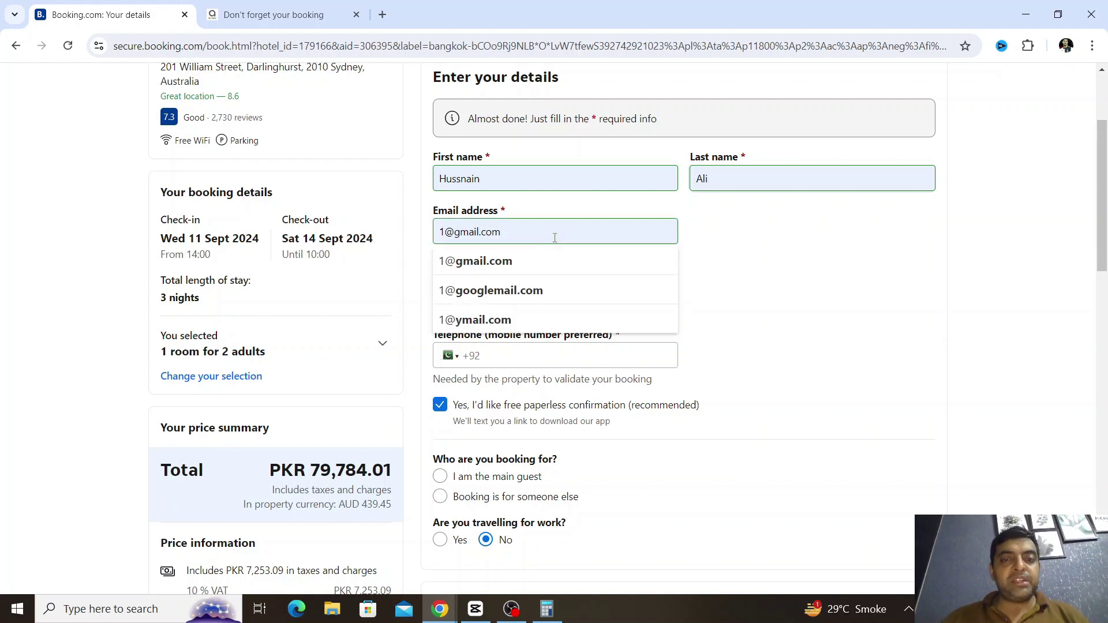
pyautogui.click(741, 236)
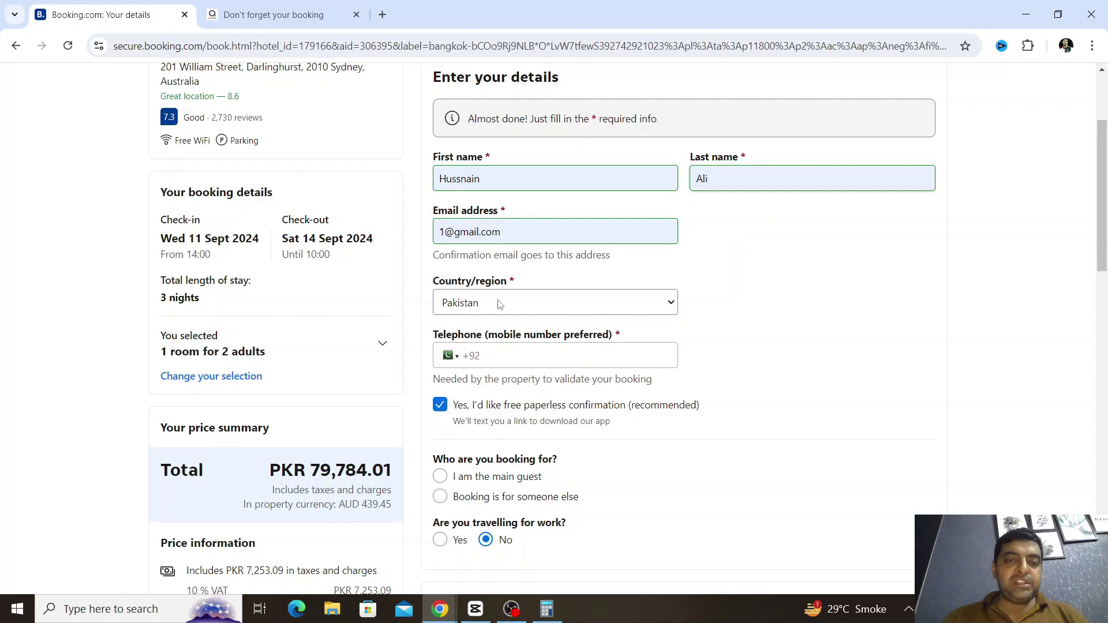
# Enter the guest's mobile phone number and mark the booker as the main guest
pyautogui.moveTo(1106, 205); pyautogui.dragTo(1106, 256)
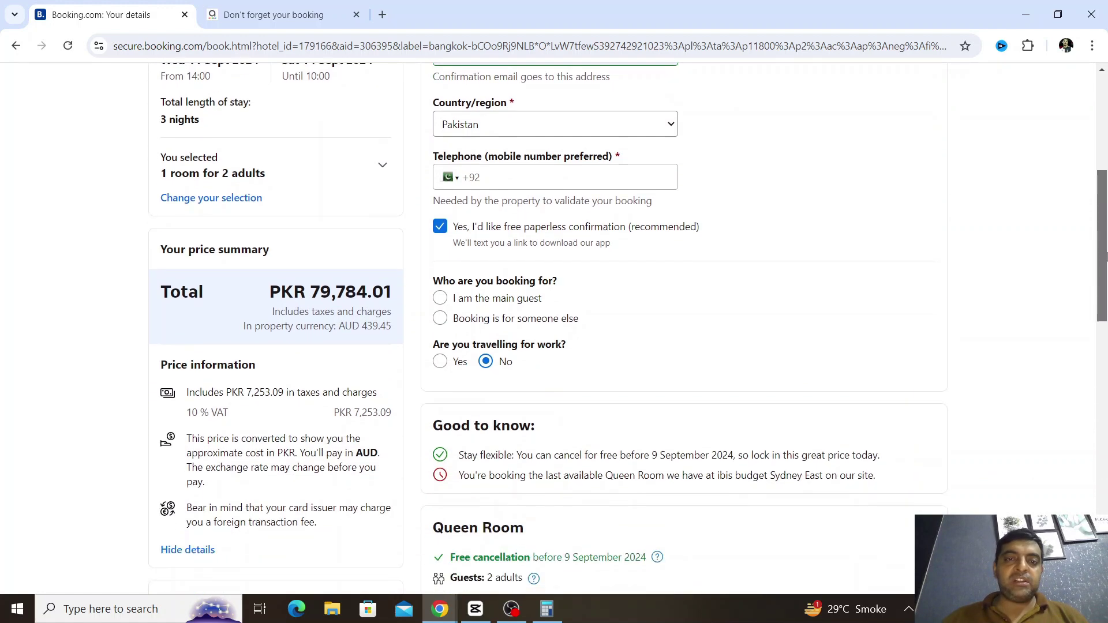
pyautogui.click(528, 182)
pyautogui.click(534, 213)
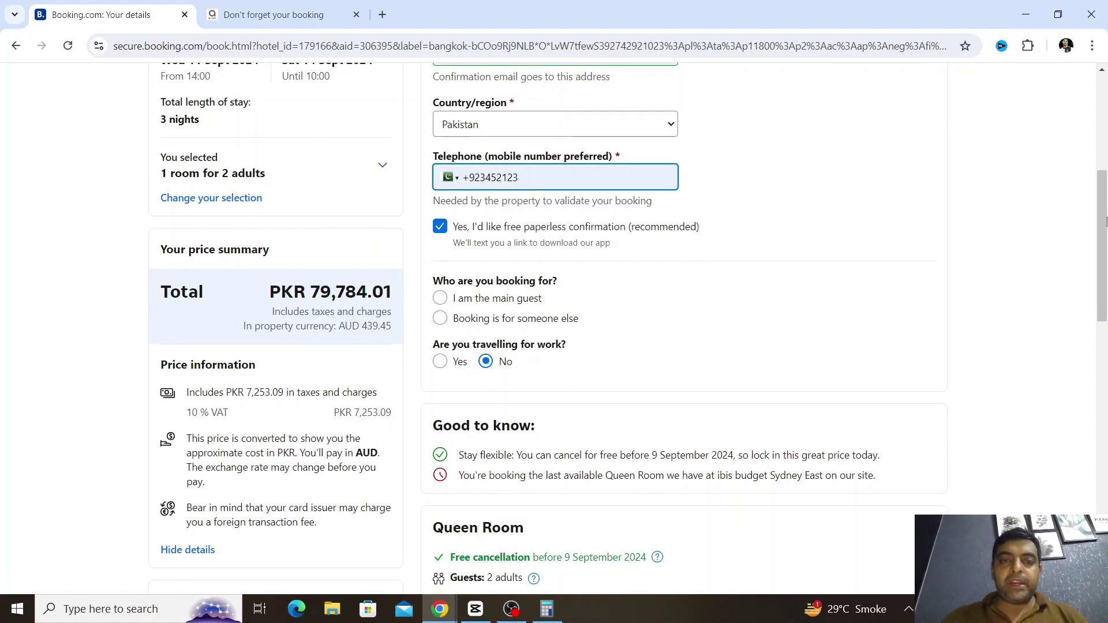
pyautogui.moveTo(1102, 224); pyautogui.dragTo(1105, 249)
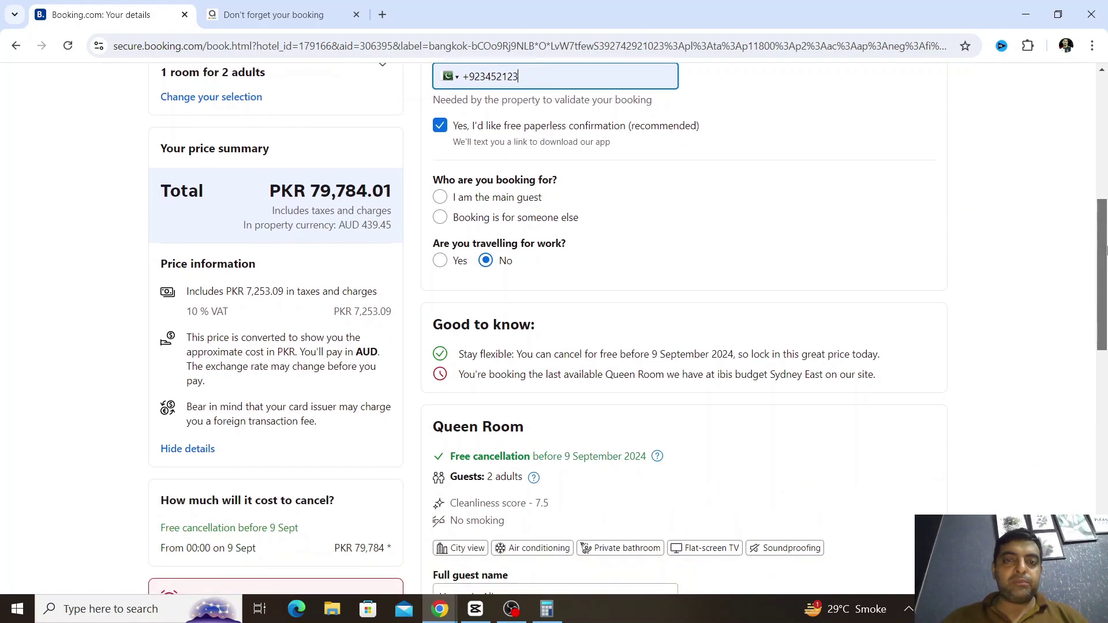
pyautogui.click(514, 199)
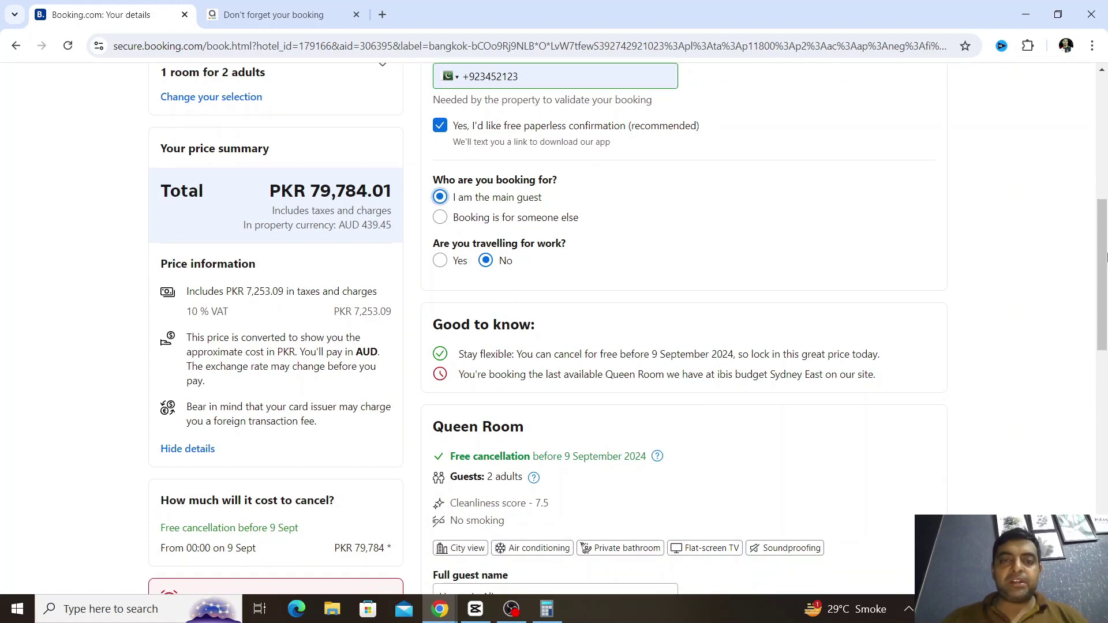
# Review the cancellation terms, Queen Room details, car hire and taxi add-ons, and the special requests section
pyautogui.moveTo(1101, 255); pyautogui.dragTo(1105, 298)
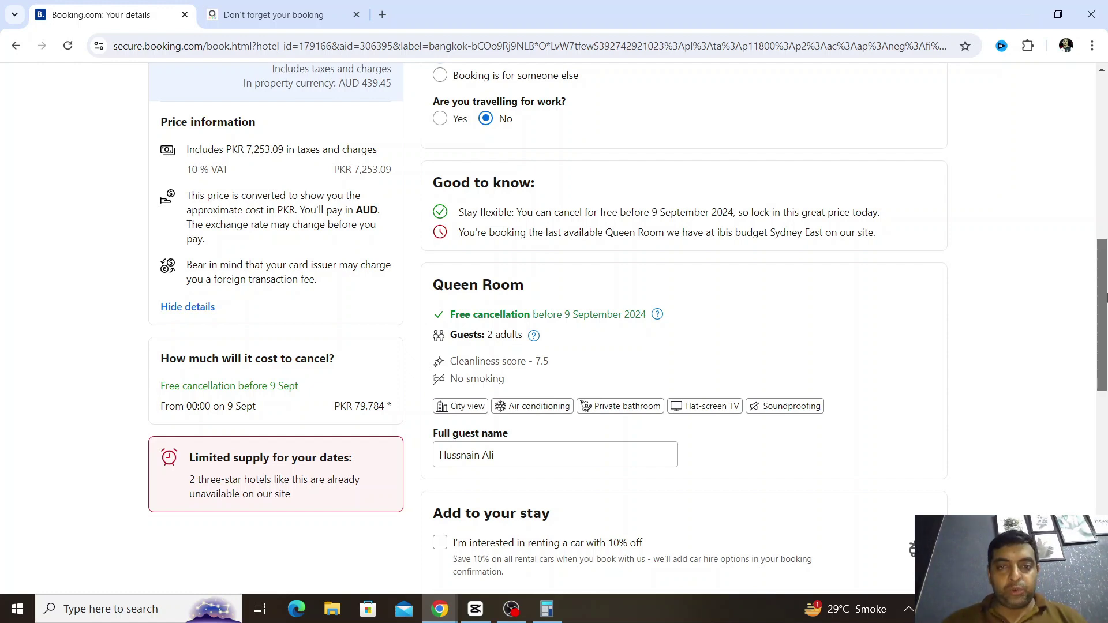
pyautogui.moveTo(1104, 297); pyautogui.dragTo(1105, 314)
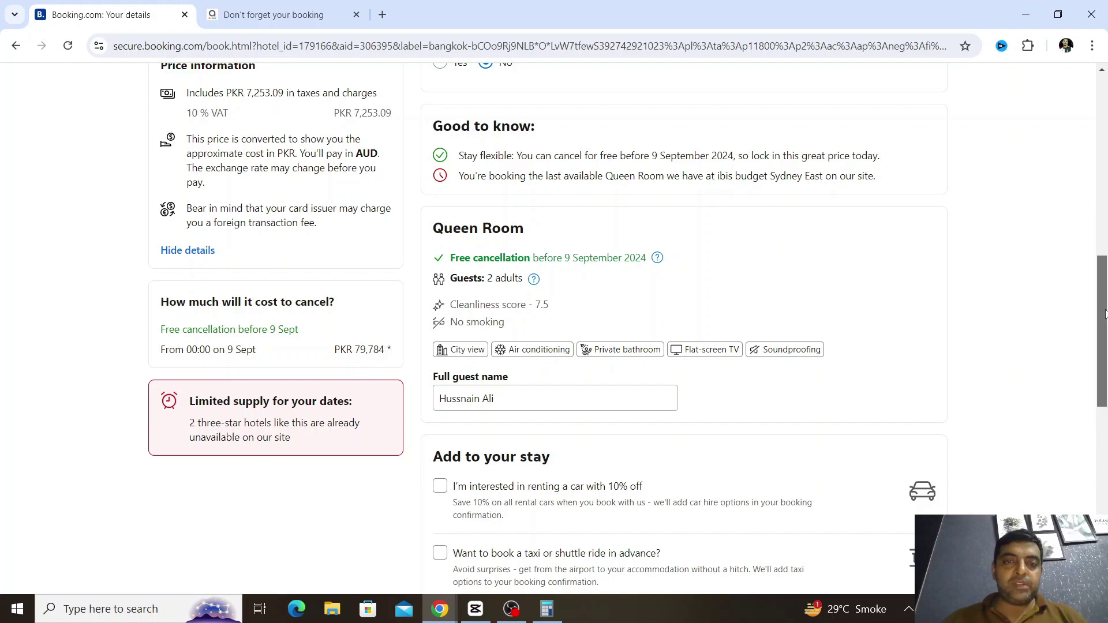
pyautogui.moveTo(1104, 315); pyautogui.dragTo(1104, 317)
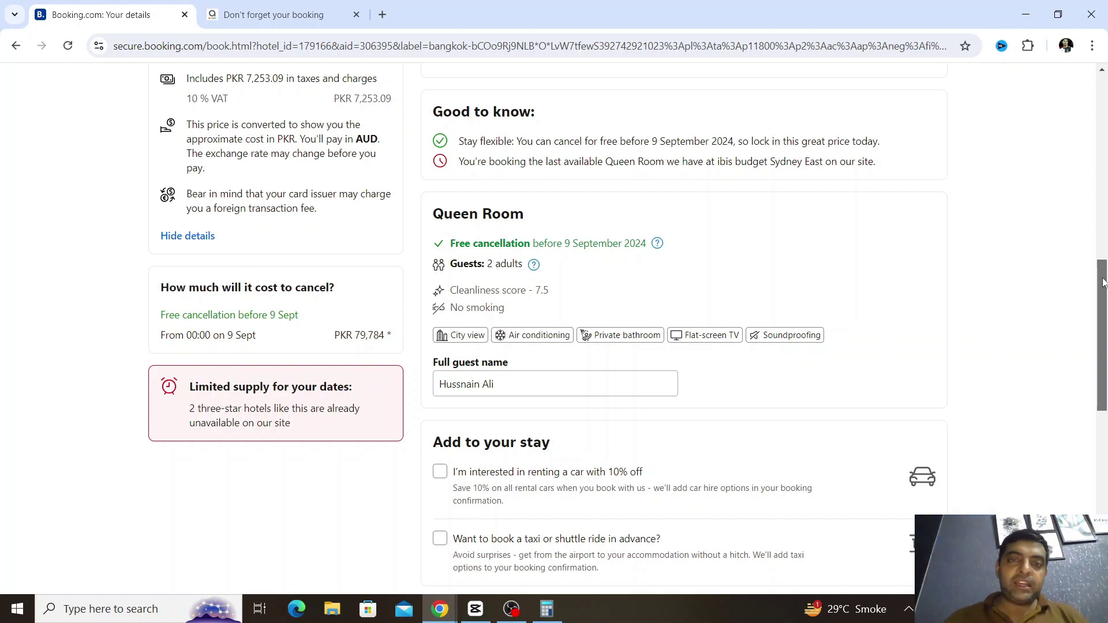
pyautogui.moveTo(1102, 282); pyautogui.dragTo(1103, 302)
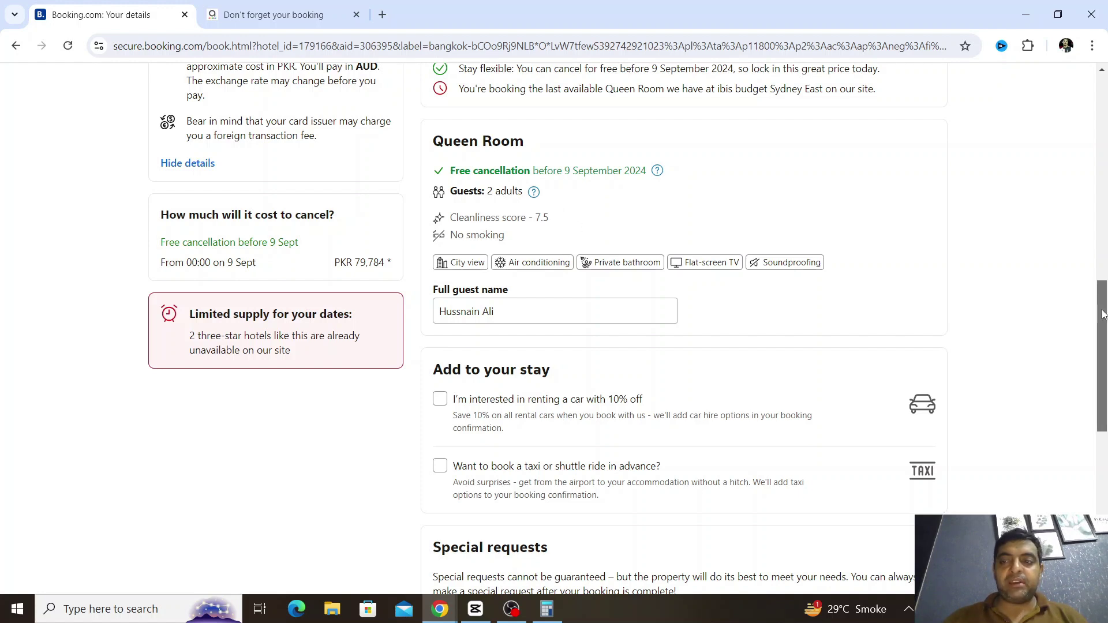
pyautogui.moveTo(1102, 316); pyautogui.dragTo(1104, 385)
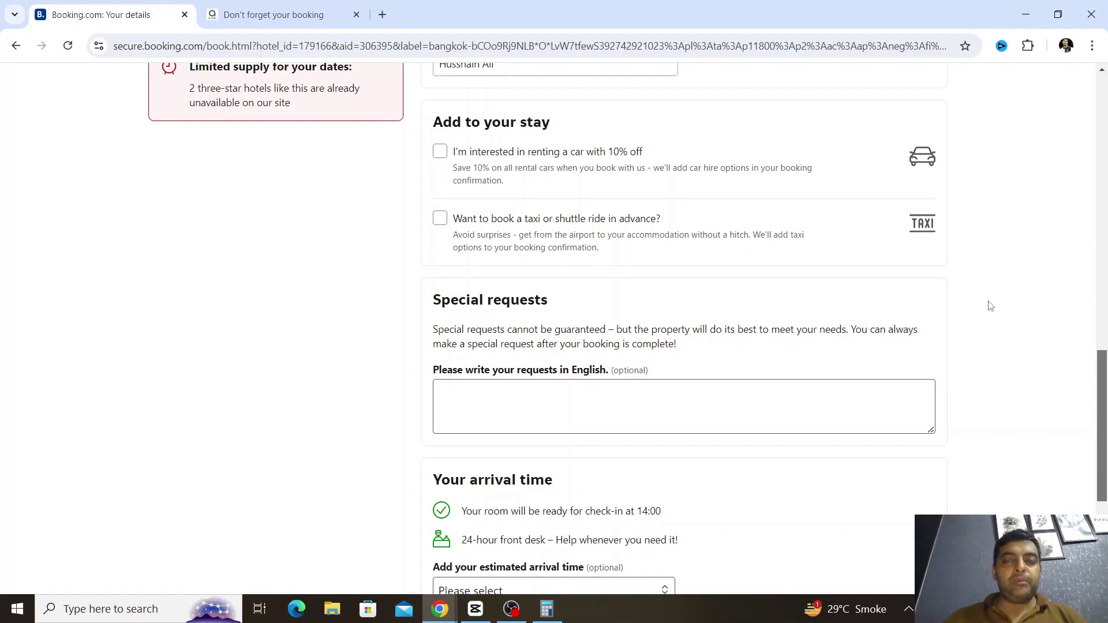
pyautogui.moveTo(1103, 391); pyautogui.dragTo(1103, 456)
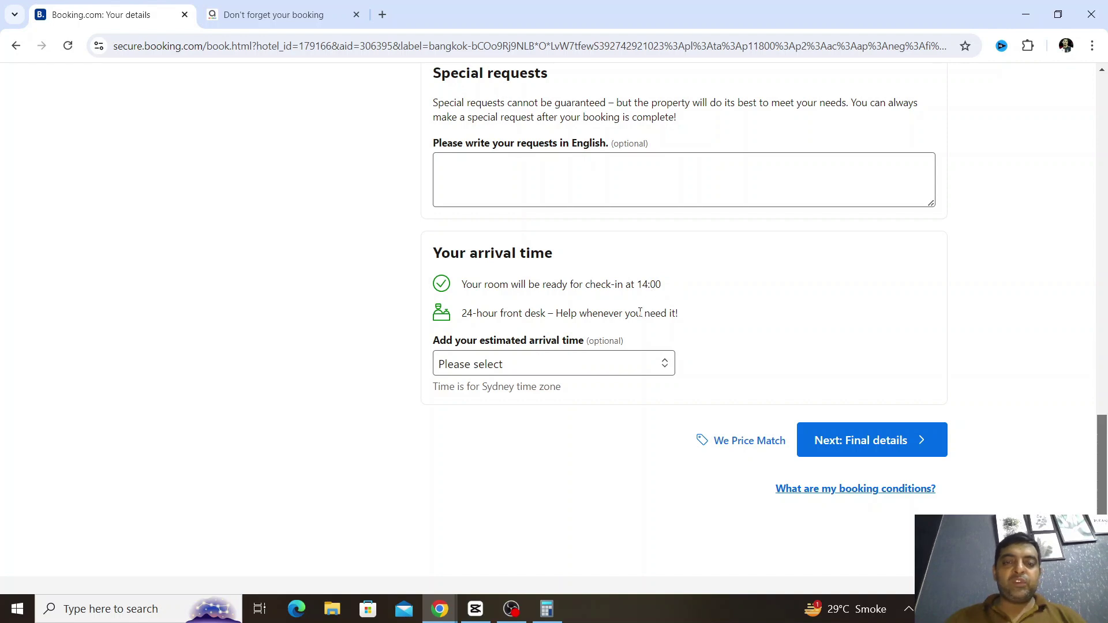
# Check the available estimated arrival times without choosing one, and proceed to the final booking details
pyautogui.click(602, 370)
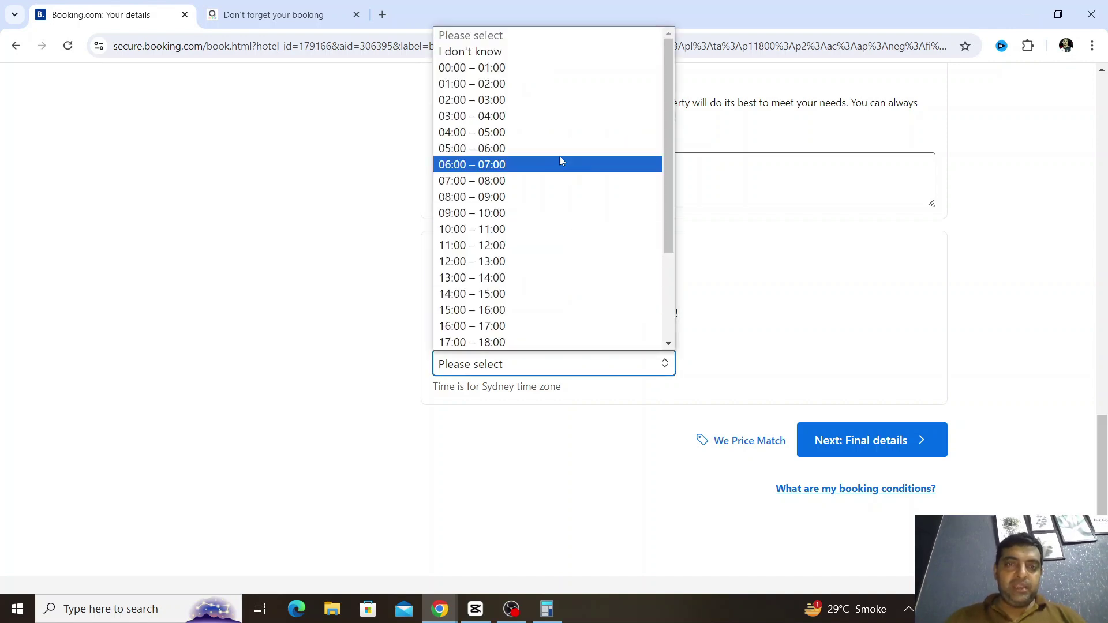
pyautogui.click(799, 262)
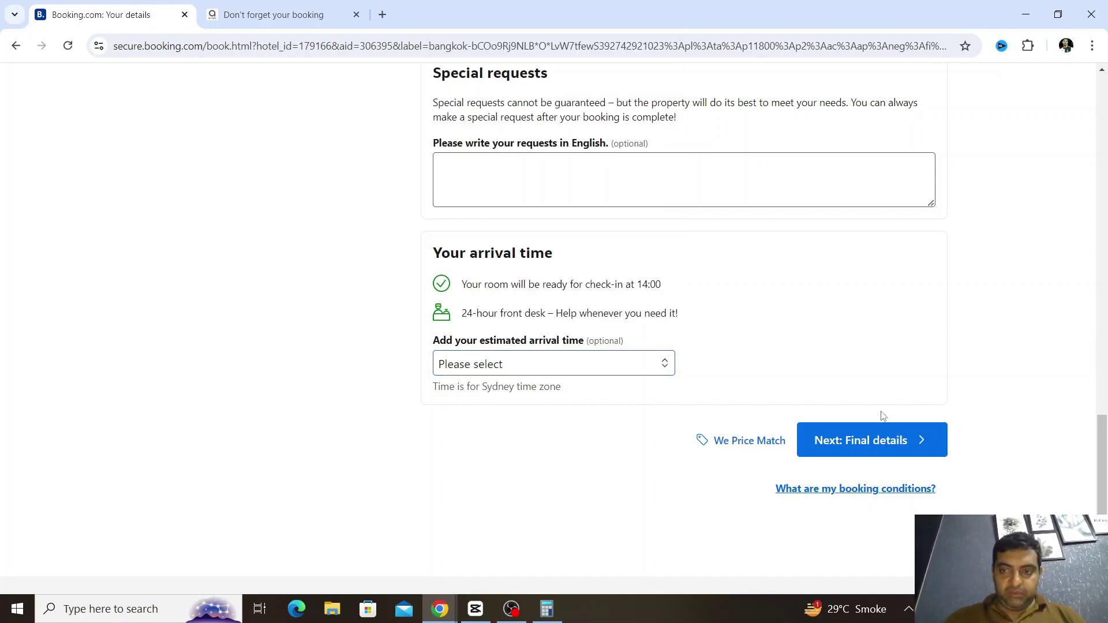
pyautogui.click(862, 434)
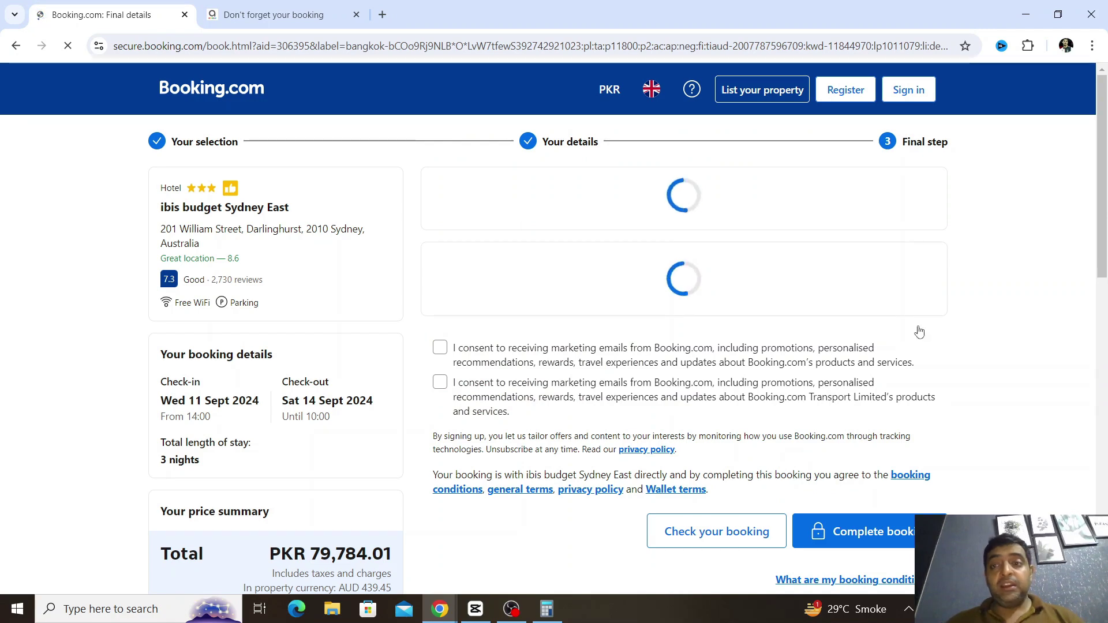
# Examine the total price, card payment form, payment schedule and promo code field on the final details page
pyautogui.moveTo(1106, 165); pyautogui.dragTo(1102, 290)
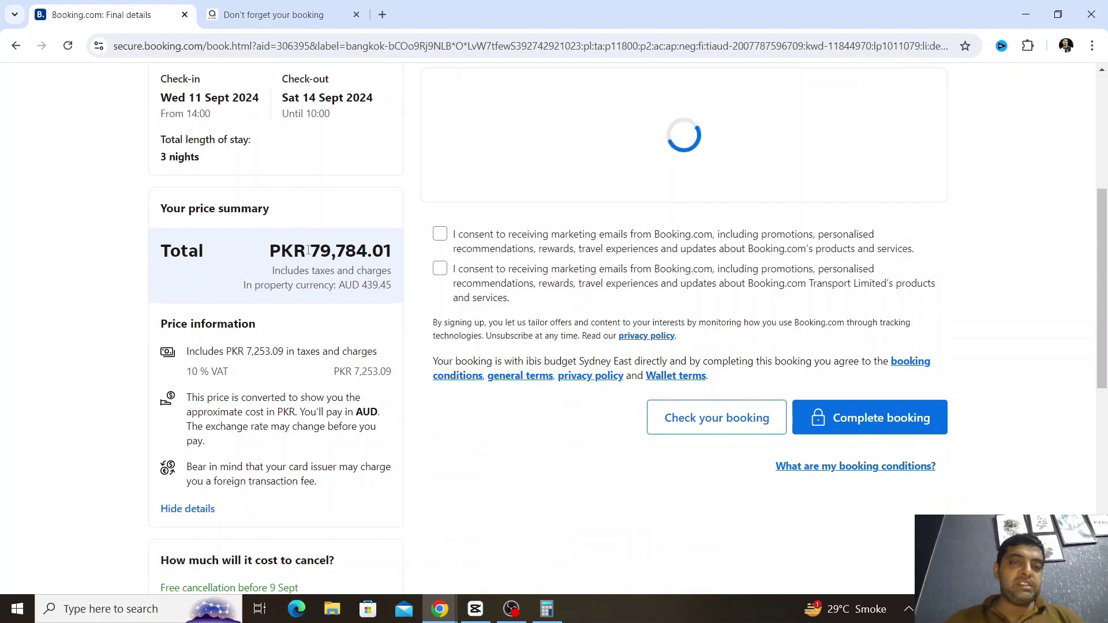
pyautogui.moveTo(310, 251); pyautogui.dragTo(405, 258)
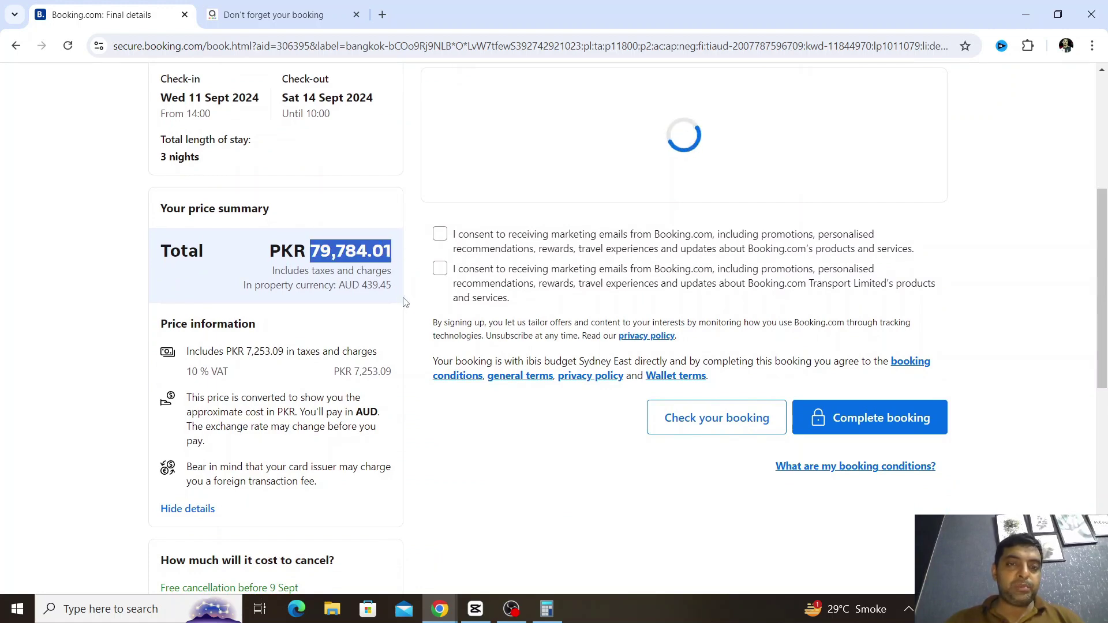
pyautogui.click(405, 258)
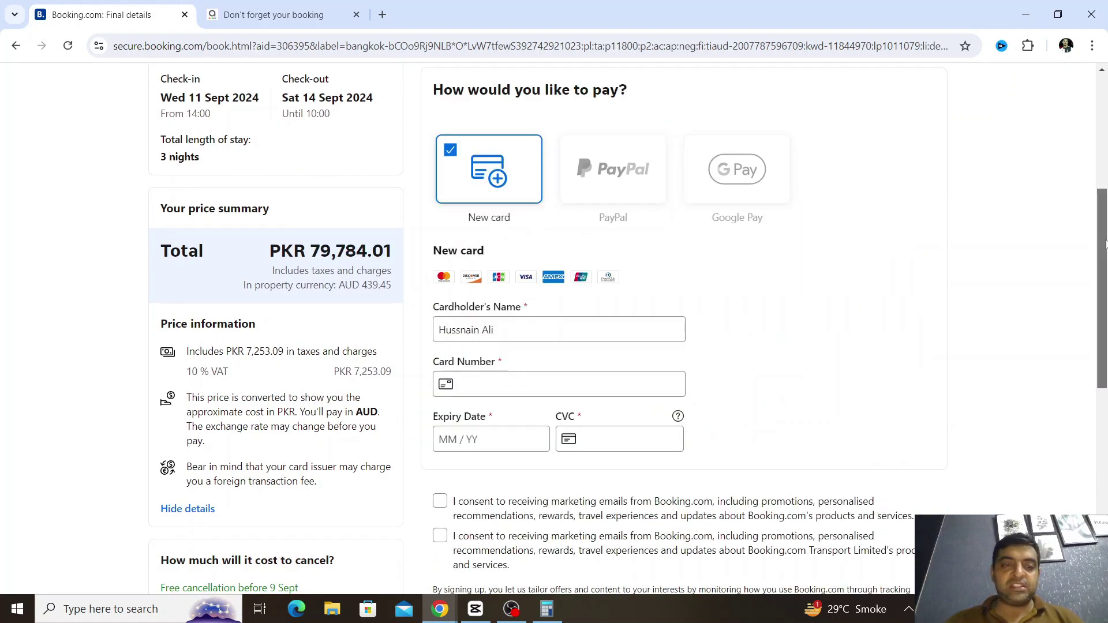
pyautogui.moveTo(1104, 237); pyautogui.dragTo(1104, 420)
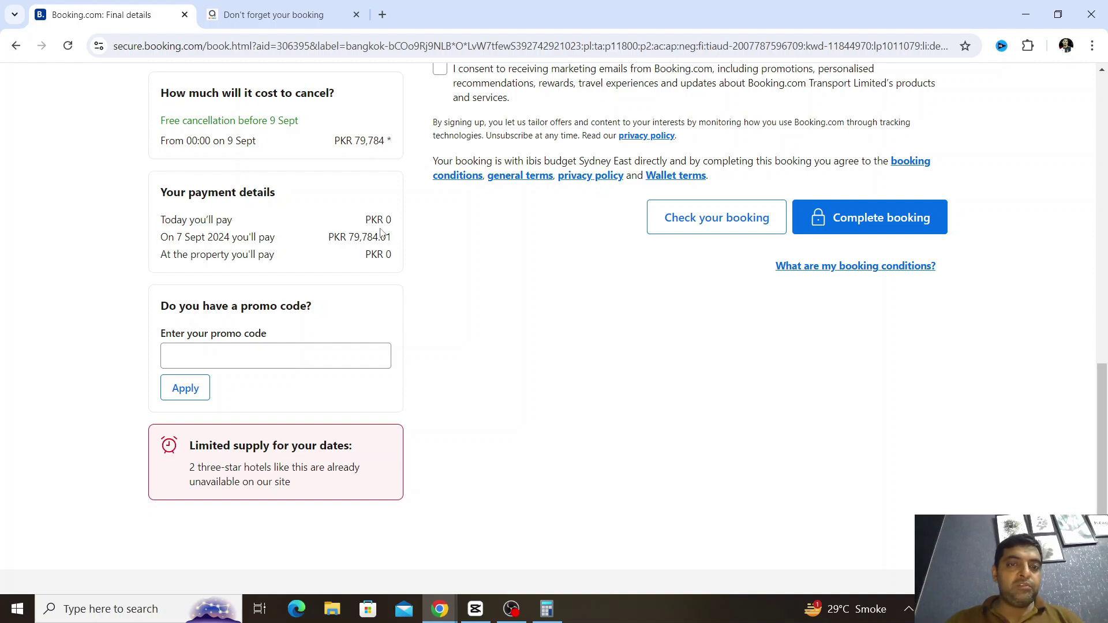
pyautogui.moveTo(384, 238); pyautogui.dragTo(398, 241)
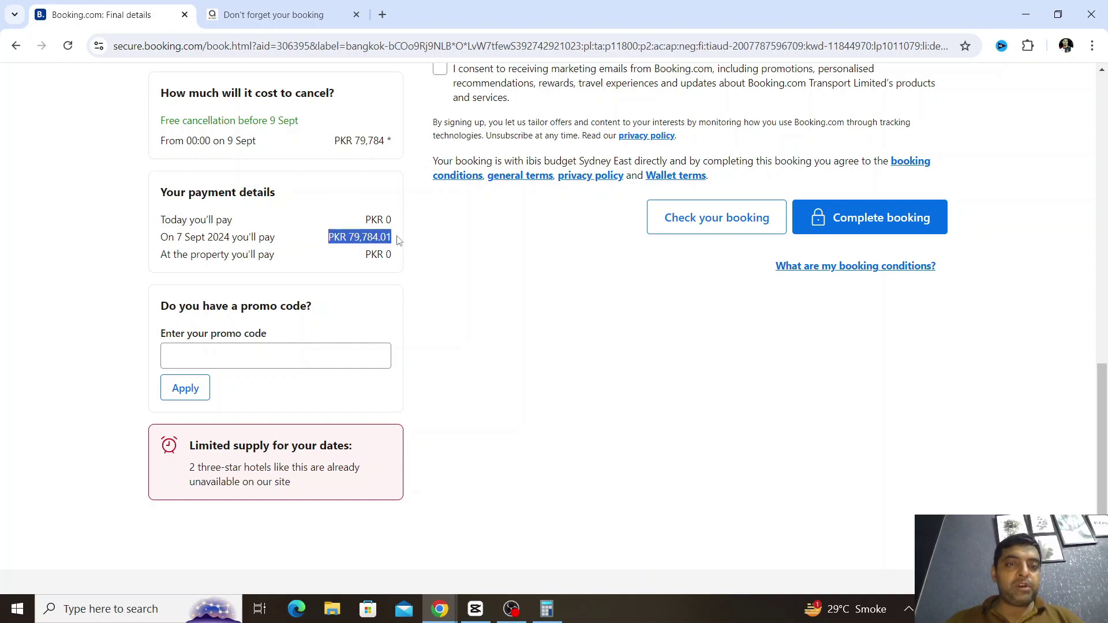
pyautogui.click(406, 284)
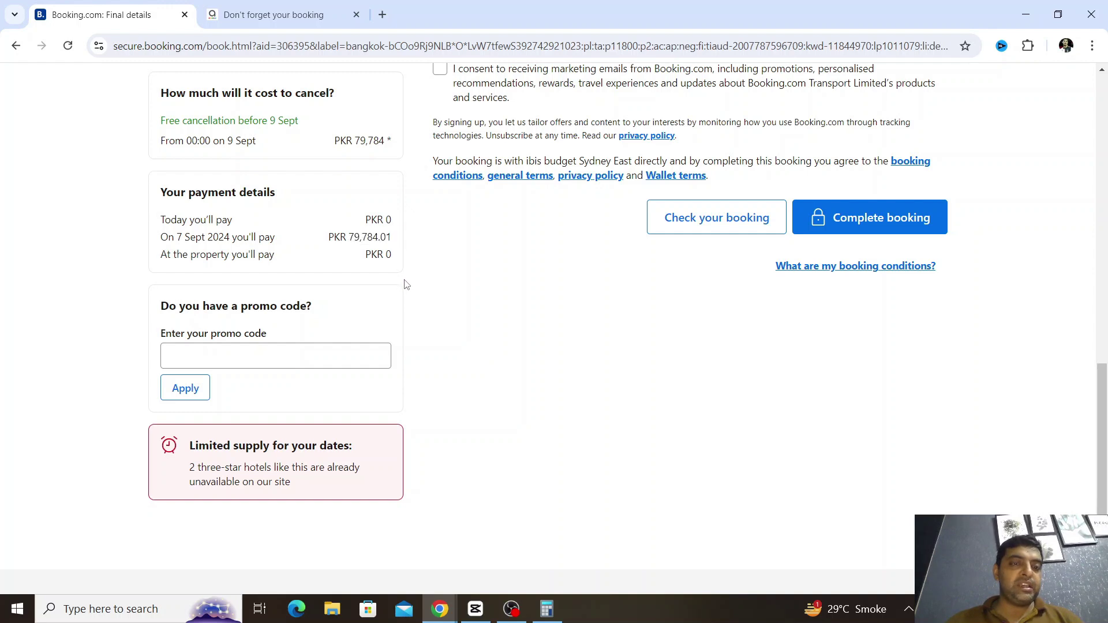
pyautogui.click(211, 359)
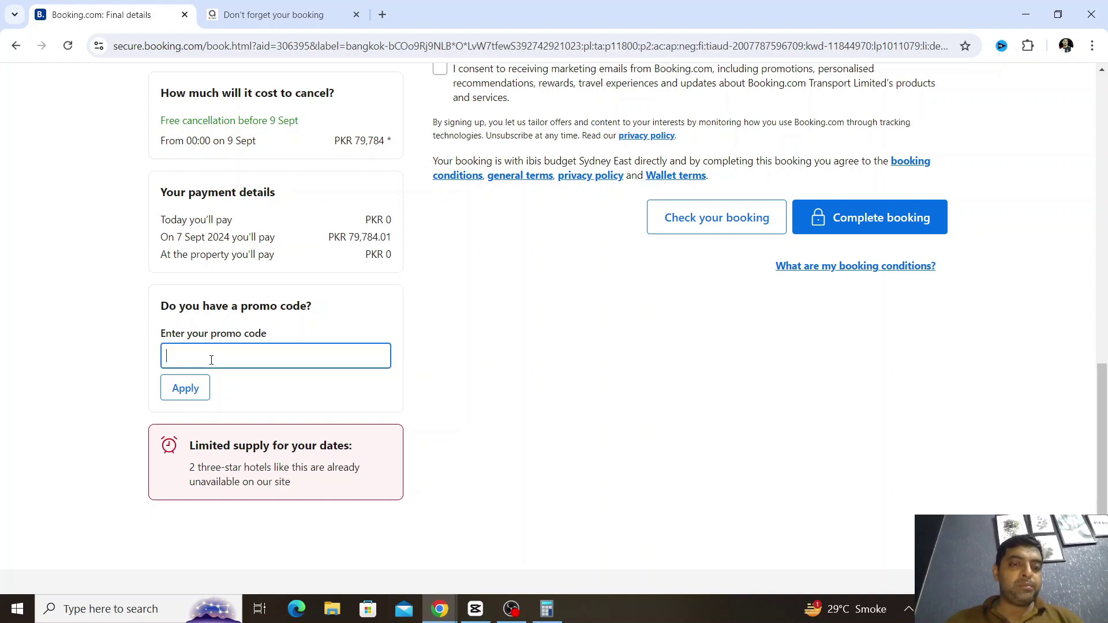
pyautogui.click(515, 363)
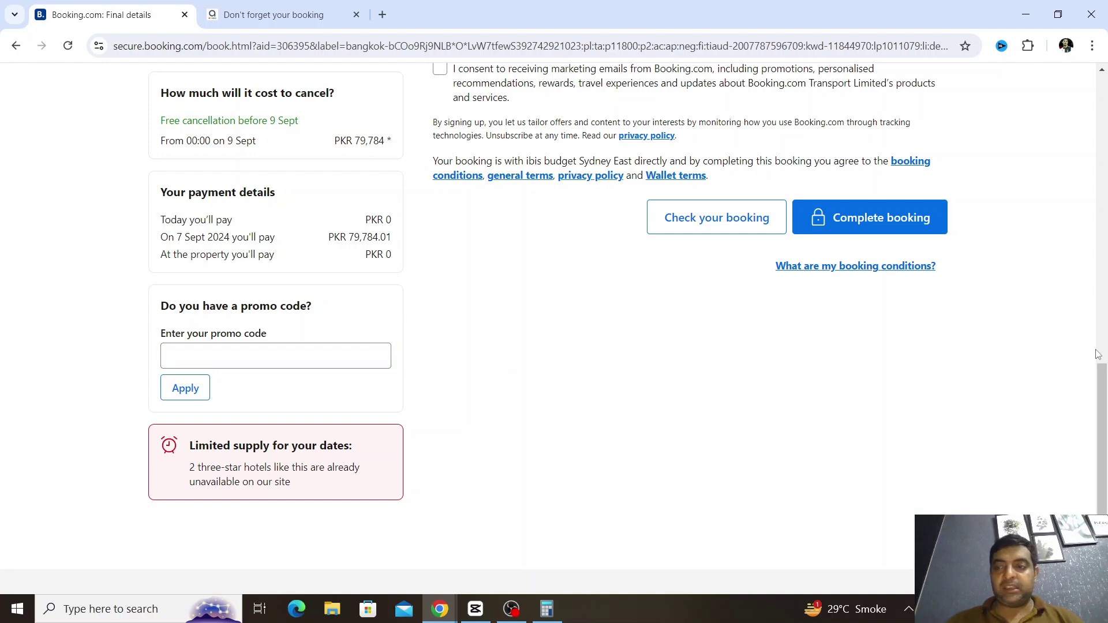
# Check when the payment can be made, the payment methods offered, and the required card fields
pyautogui.moveTo(1099, 367); pyautogui.dragTo(1106, 124)
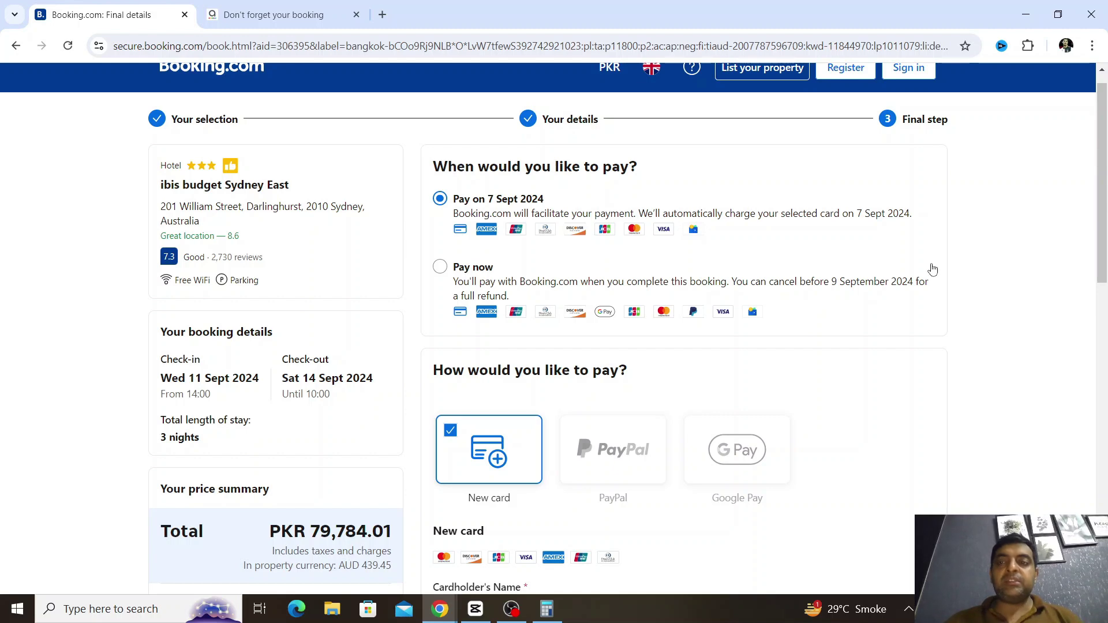
pyautogui.moveTo(1103, 205); pyautogui.dragTo(1104, 370)
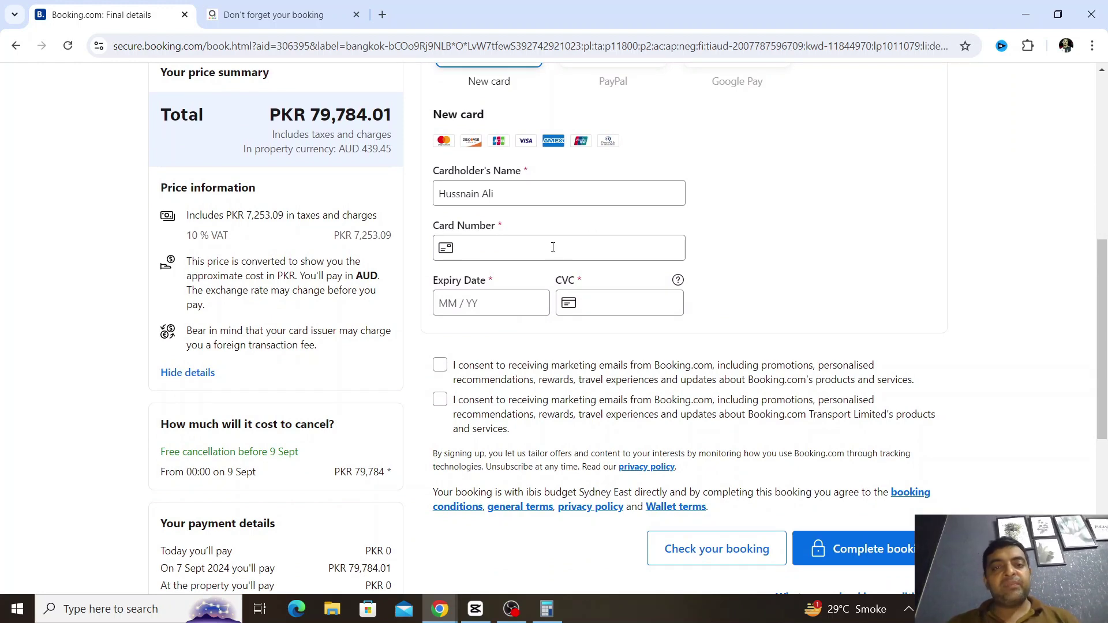
pyautogui.click(468, 302)
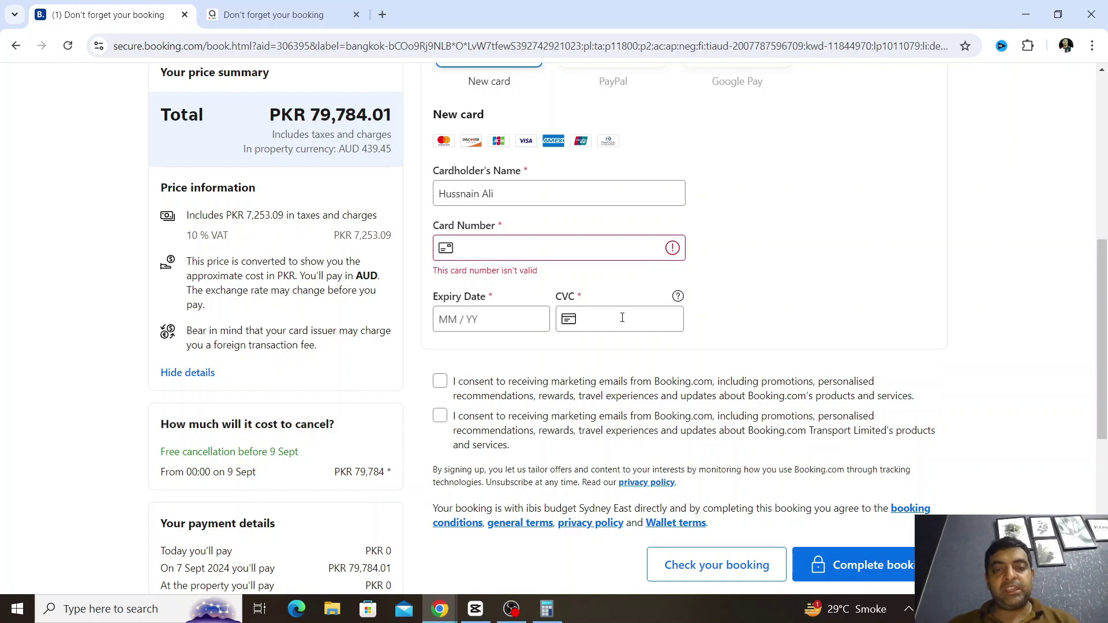
# Try to complete the booking with the card details left blank, and return to the payment timing options
pyautogui.moveTo(1102, 293); pyautogui.dragTo(1102, 348)
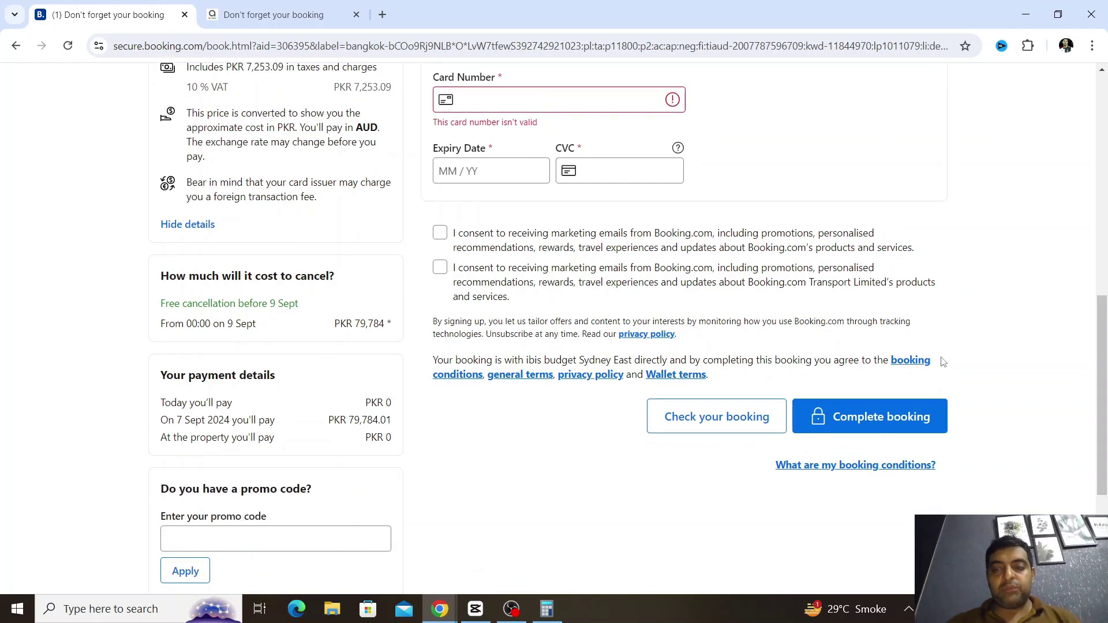
pyautogui.click(869, 430)
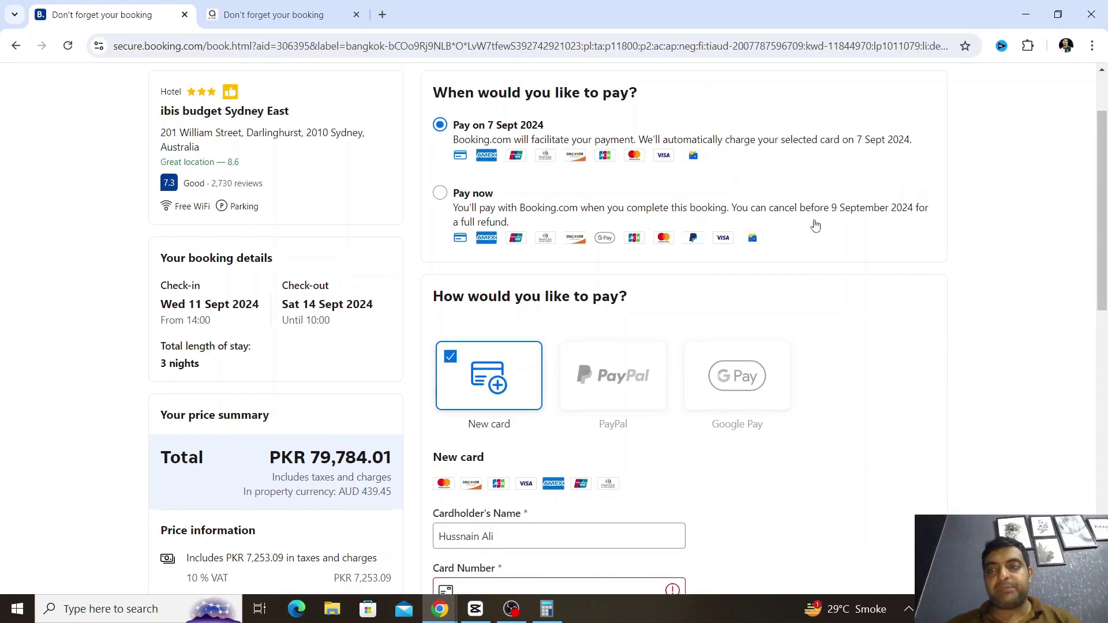
pyautogui.moveTo(1106, 230); pyautogui.dragTo(1106, 172)
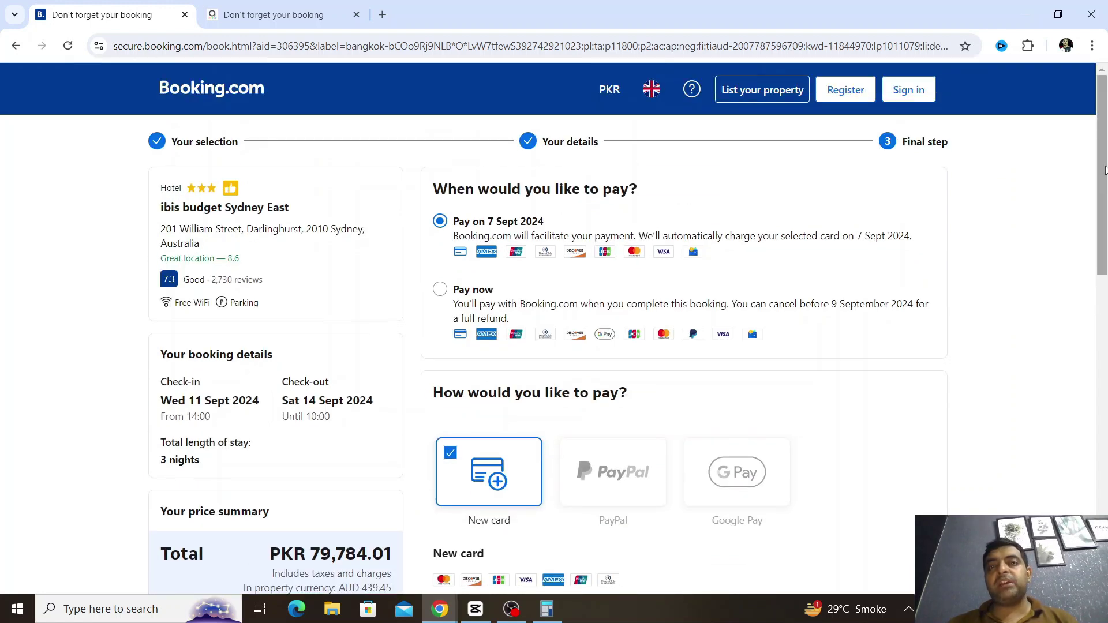